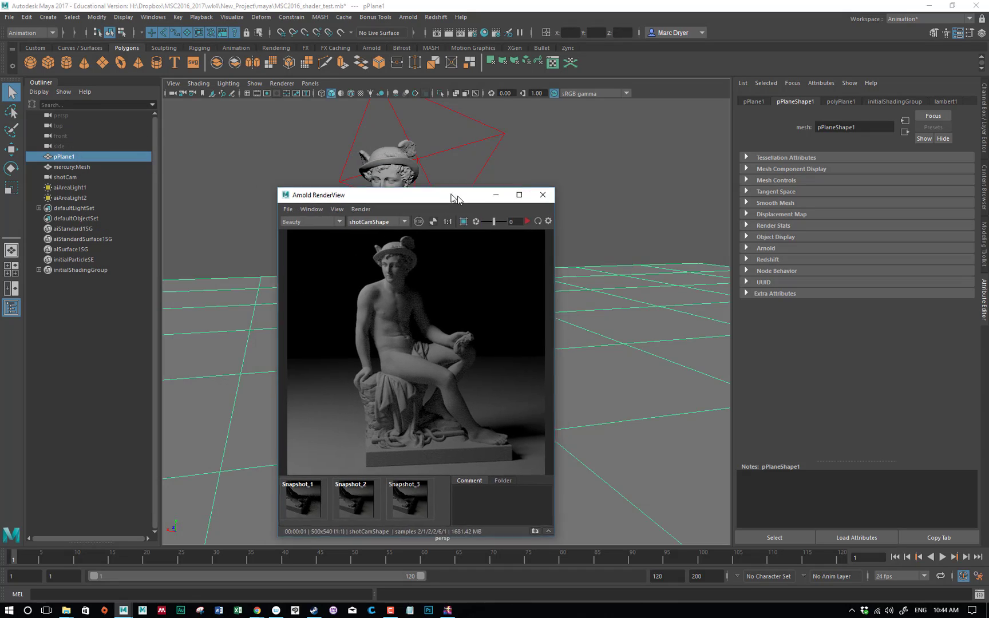
Check the attributes of both area lights and start the live render in Arnold RenderView.
click(86, 188)
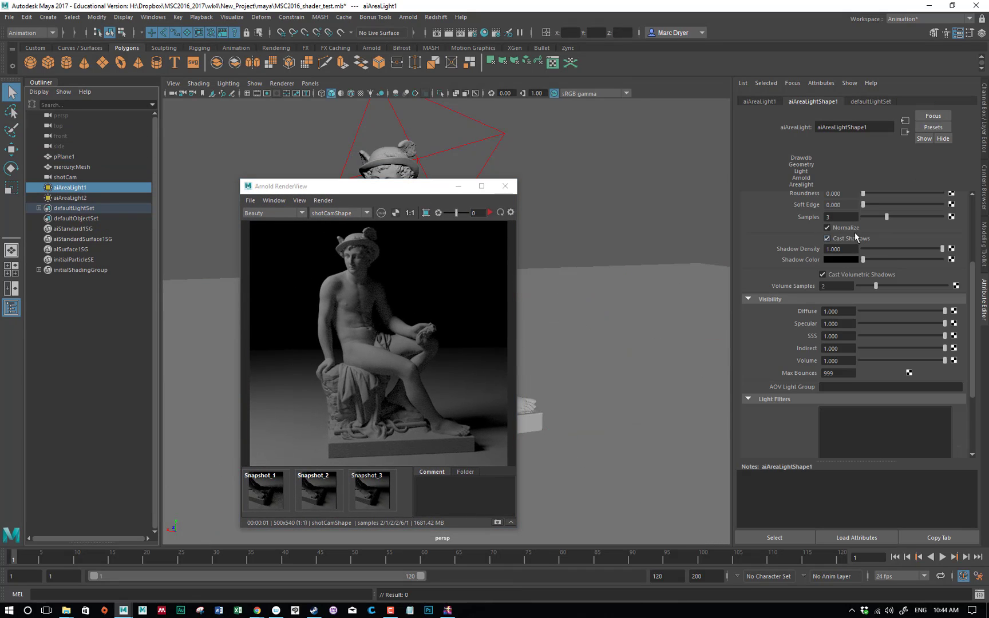
scroll(792, 221, up, 4)
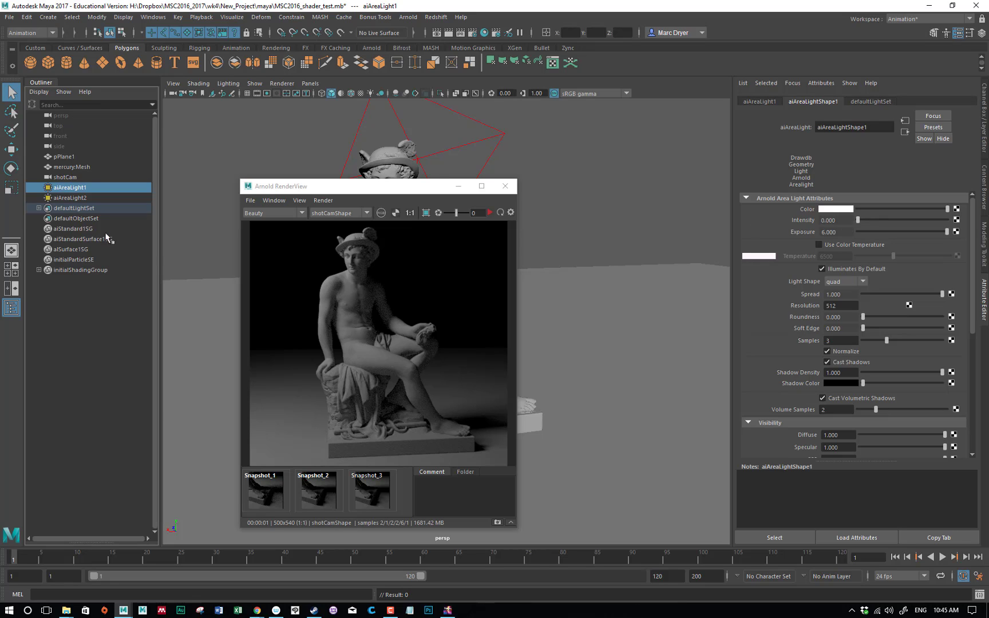
click(87, 198)
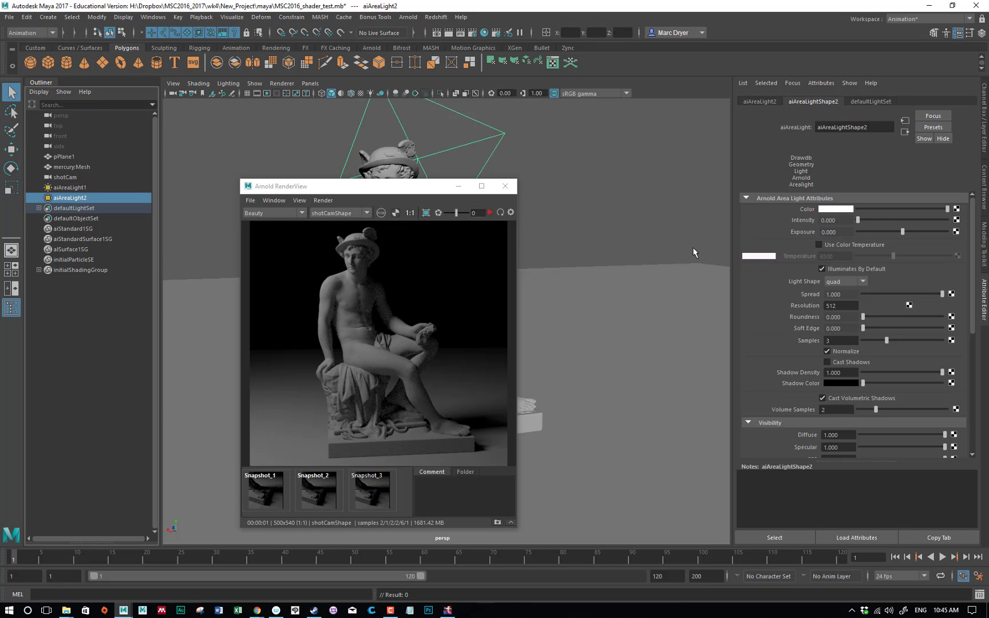
click(490, 213)
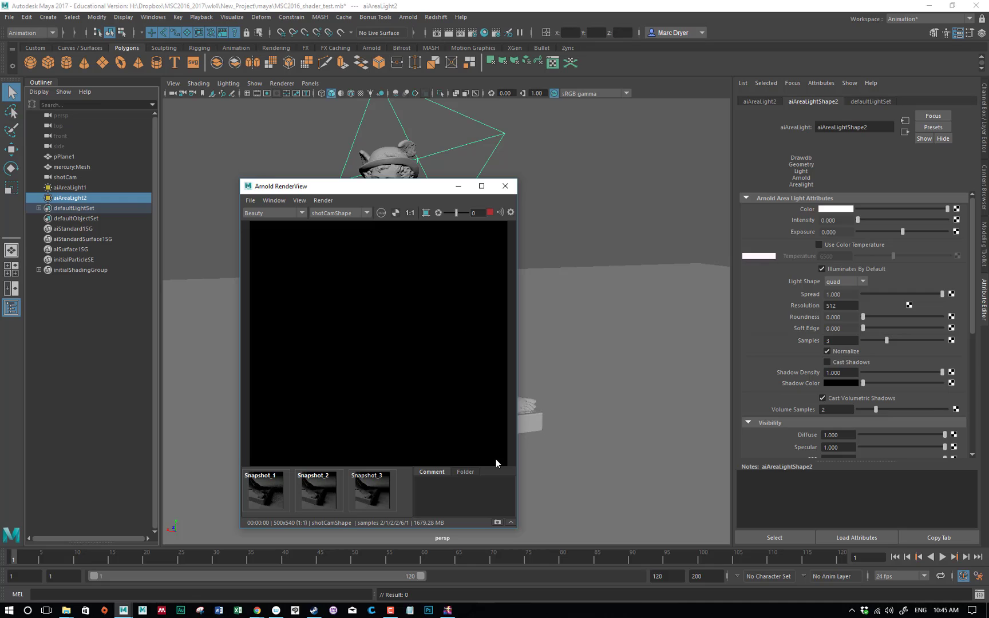
drag(404, 186, 253, 129)
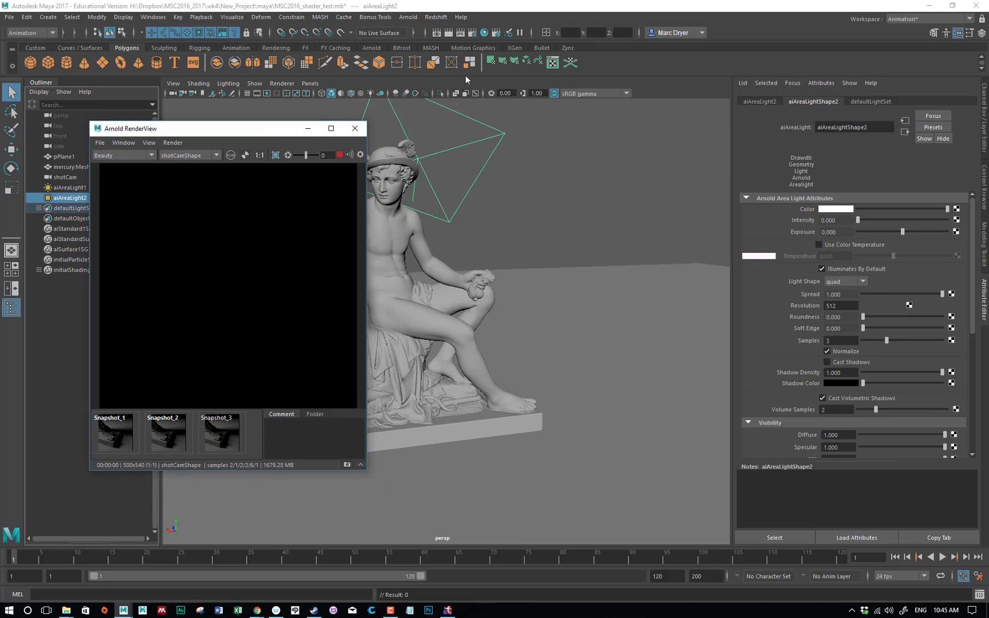
Add an Arnold Skydome Light to the scene and view the whole dome around the statue.
click(411, 18)
mouse_move(424, 71)
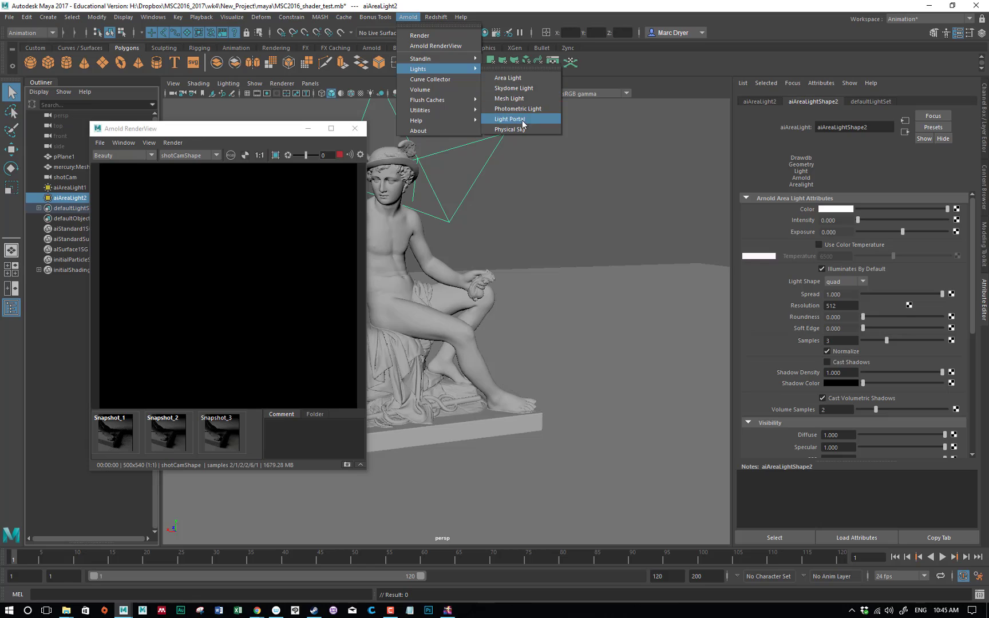
click(514, 89)
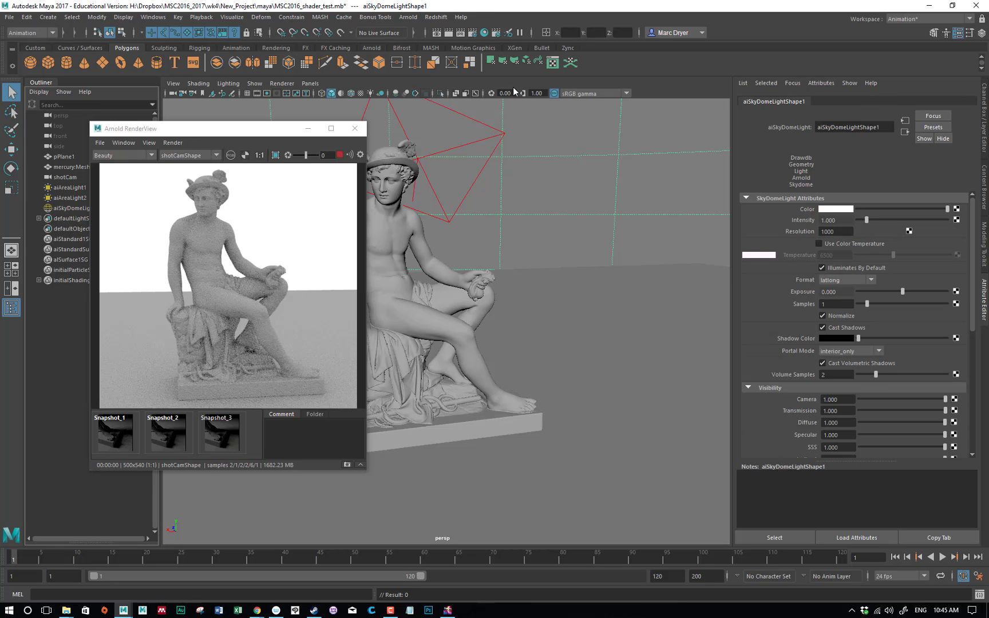
drag(265, 129, 186, 255)
mouse_move(585, 221)
right_down()
mouse_move(475, 221)
mouse_move(579, 209)
right_up()
scroll(622, 199, down, 15)
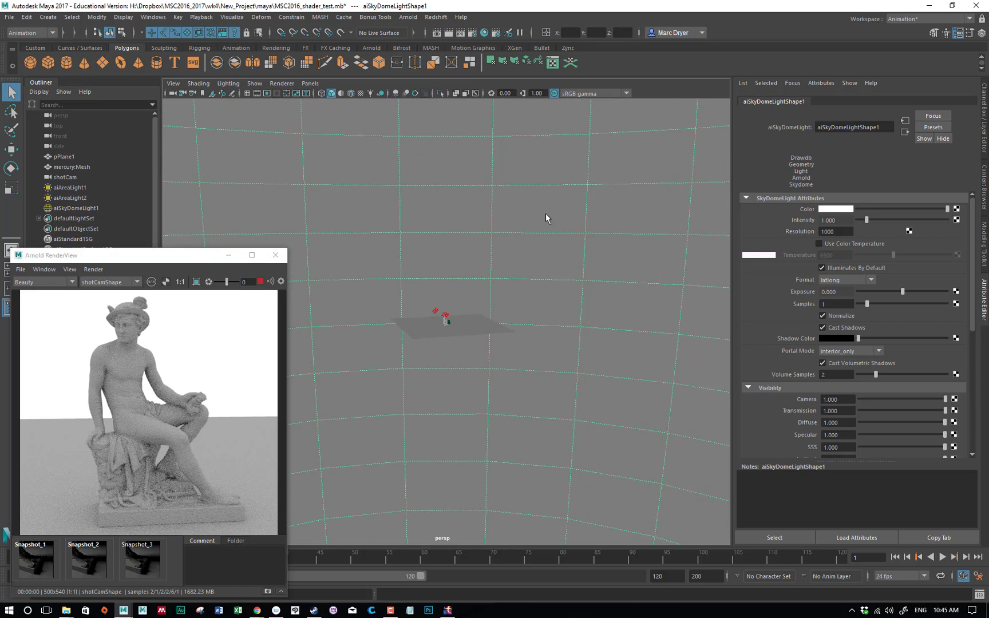
scroll(437, 233, down, 10)
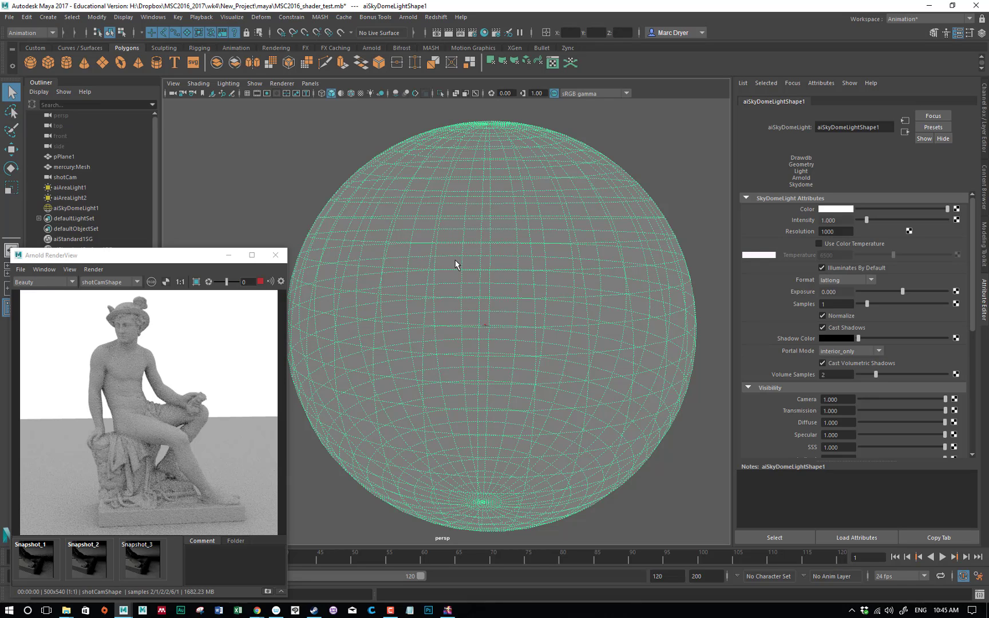
drag(154, 258, 349, 60)
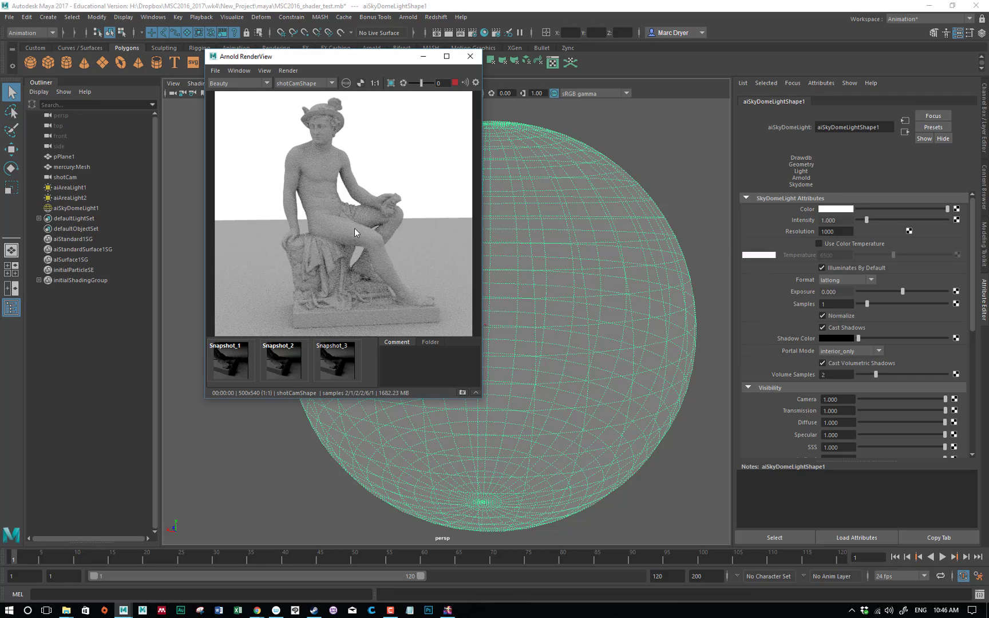
Try a skydome light exposure of about 1.06 and reset it to 0.
click(837, 293)
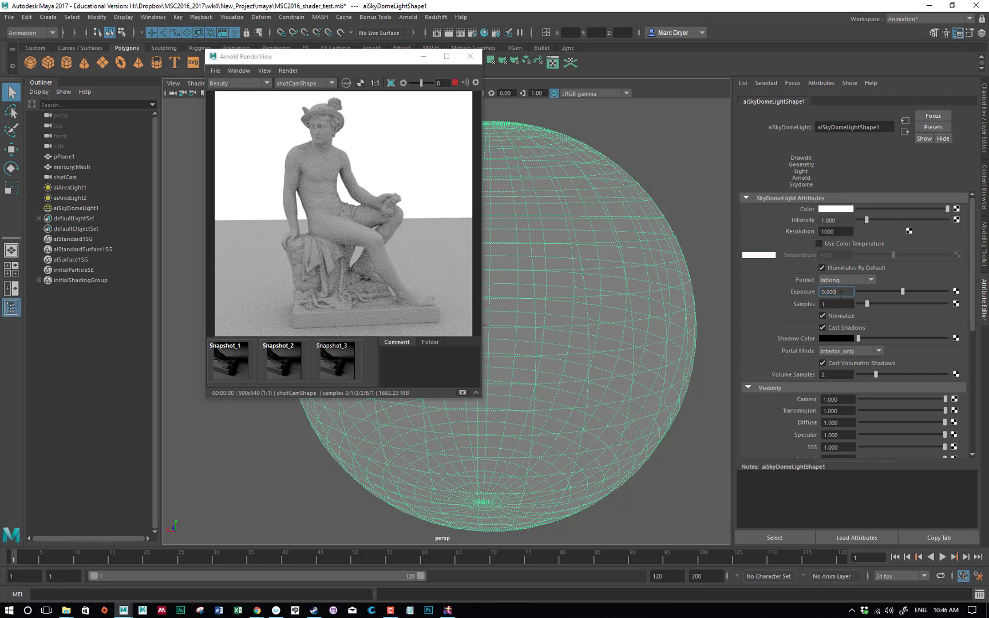
click(831, 220)
drag(903, 295, 911, 297)
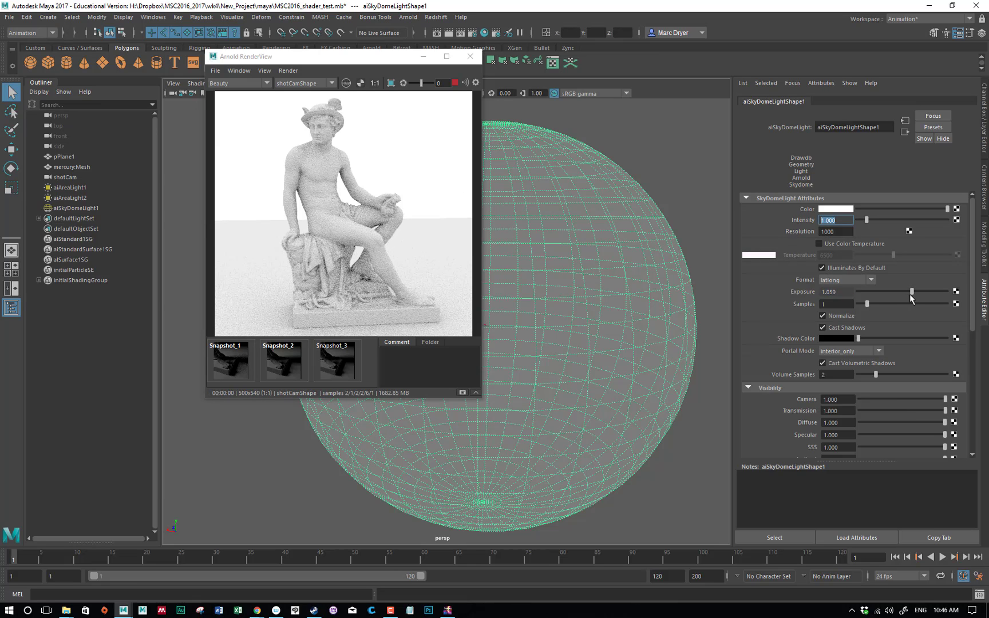
click(844, 291)
text(0)
key(Return)
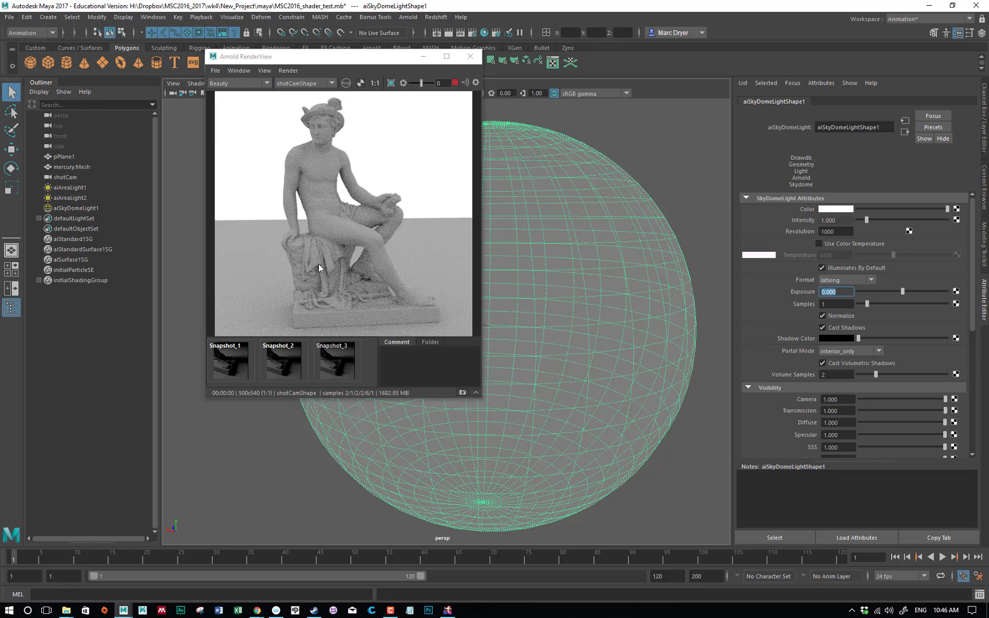
Set the Arnold render sampling to Camera (AA) 4, with Diffuse, Specular, Transmission and SSS at 1.
click(827, 306)
click(473, 33)
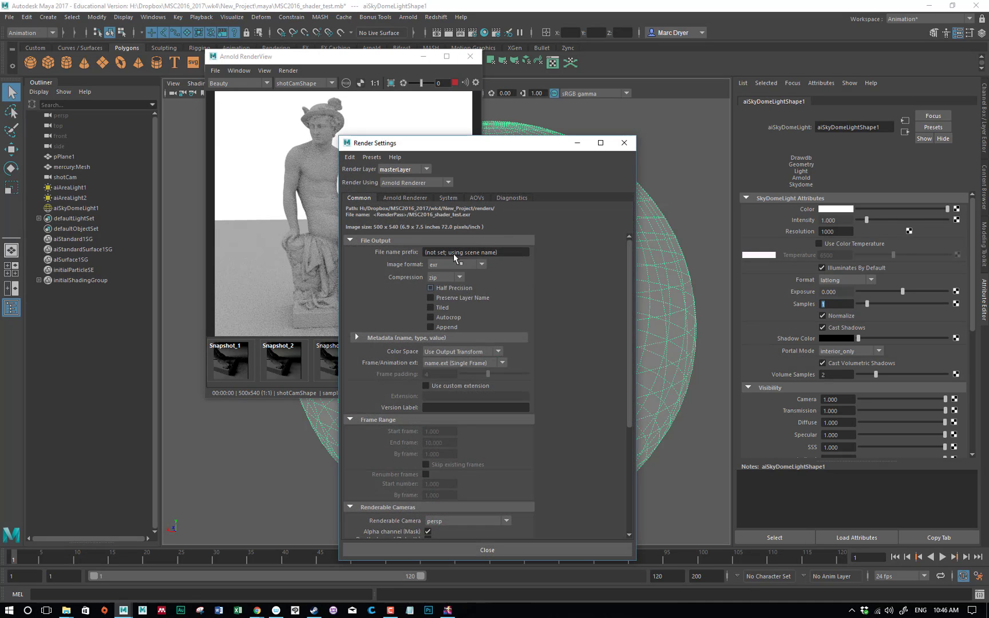
drag(442, 143, 552, 87)
click(518, 141)
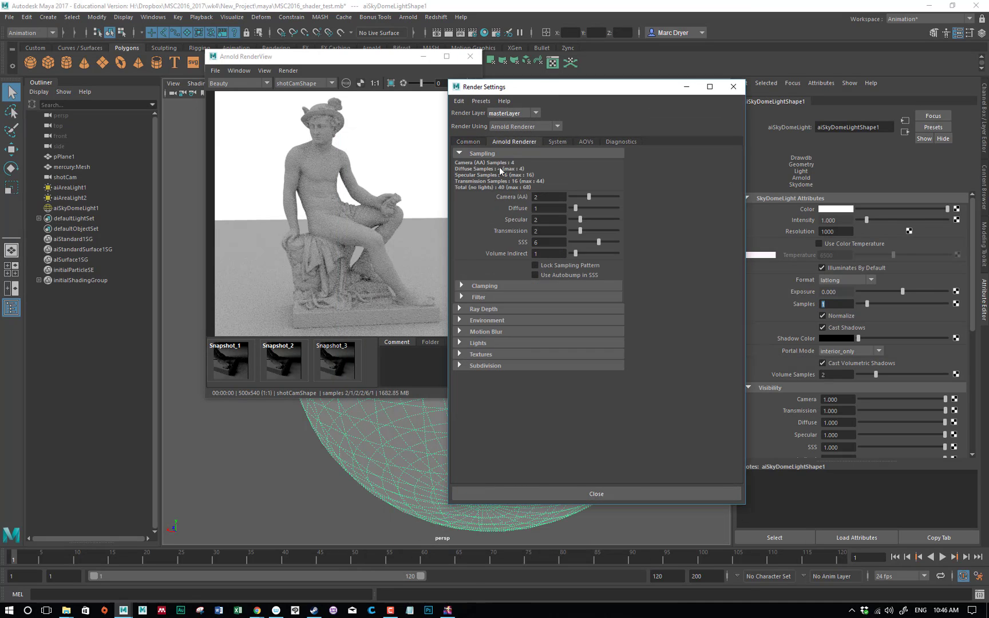
drag(600, 246, 594, 197)
drag(575, 208, 580, 211)
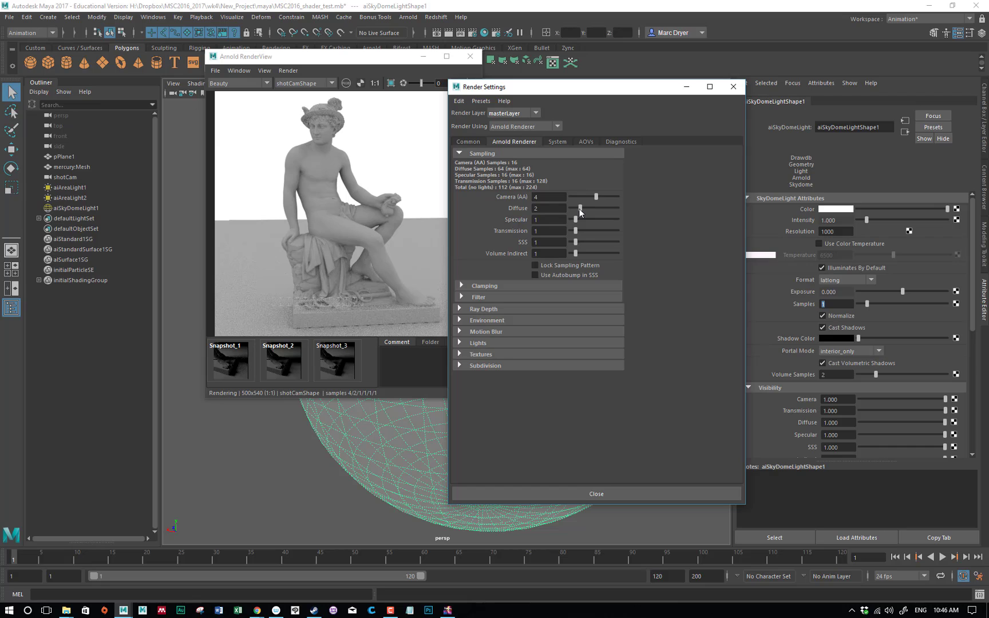
drag(577, 209, 574, 208)
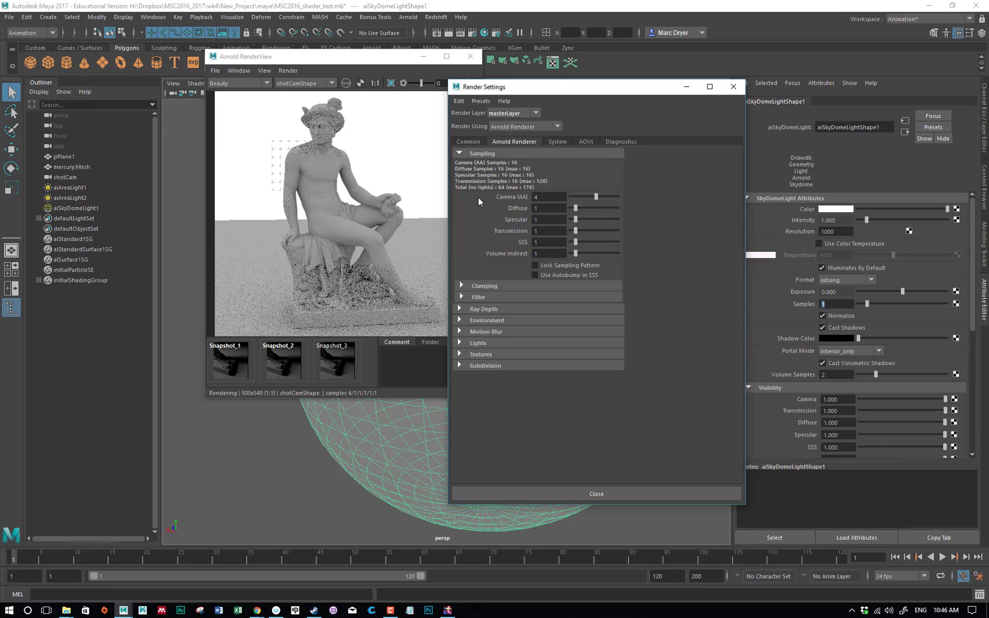
click(733, 87)
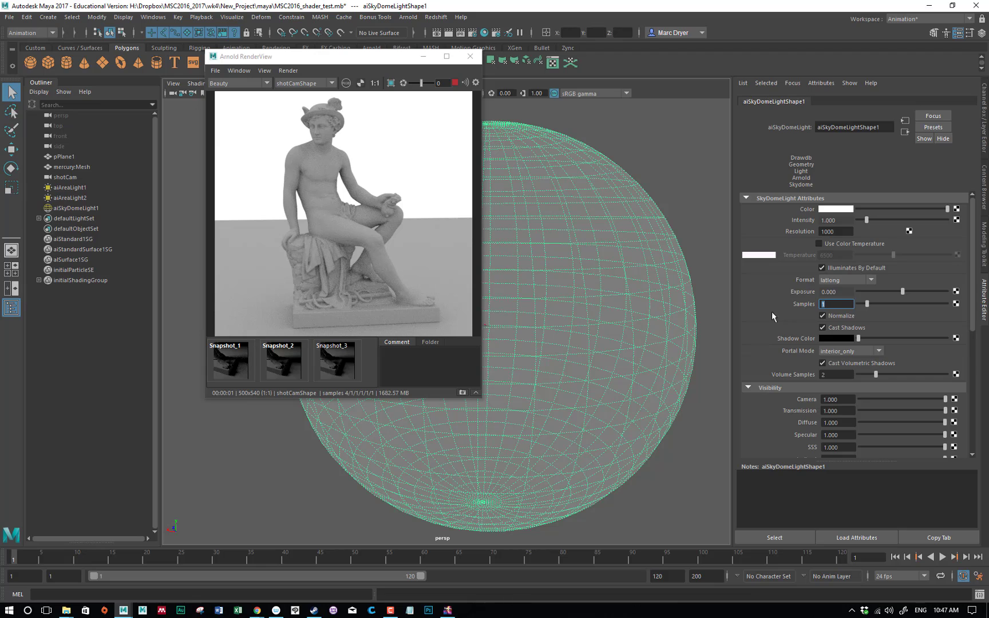
Store a snapshot of the current render and enlarge the render window to show all snapshots.
click(461, 392)
click(461, 392)
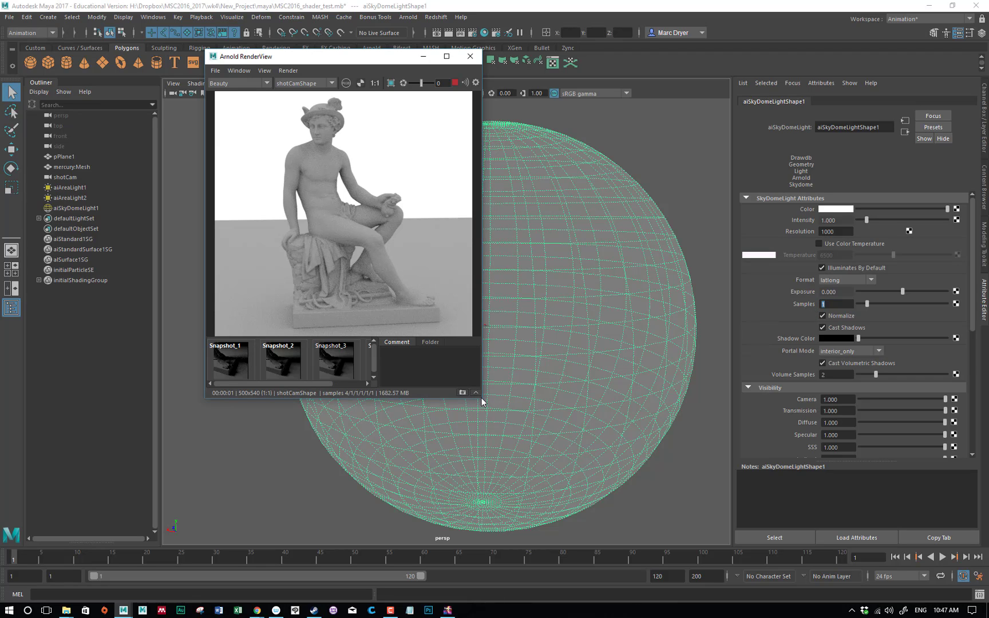
drag(481, 398, 642, 455)
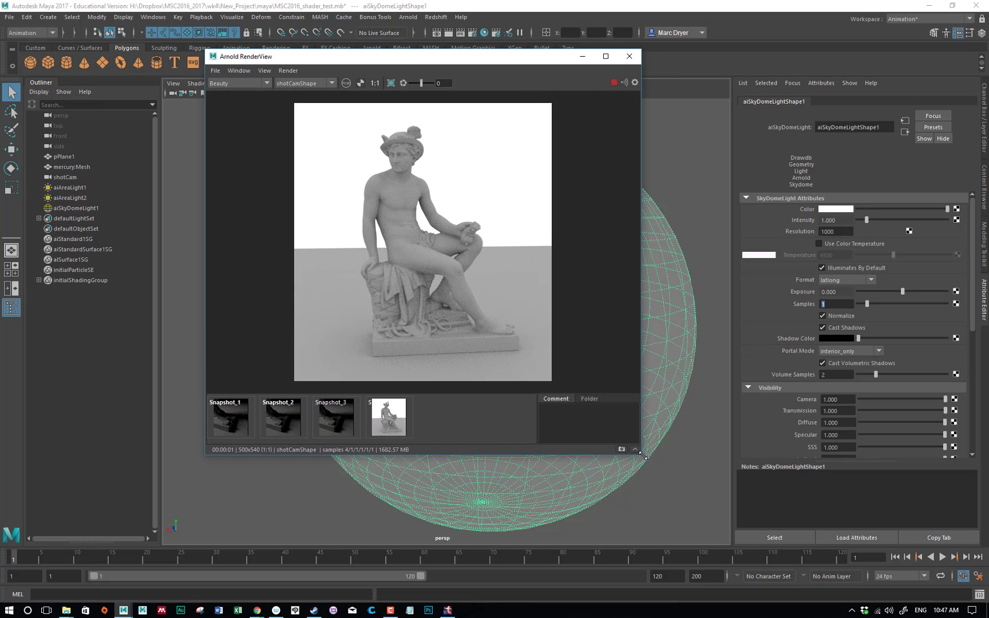
Set the skydome light's Samples to 3 and store another snapshot of the render.
click(837, 302)
key(Return)
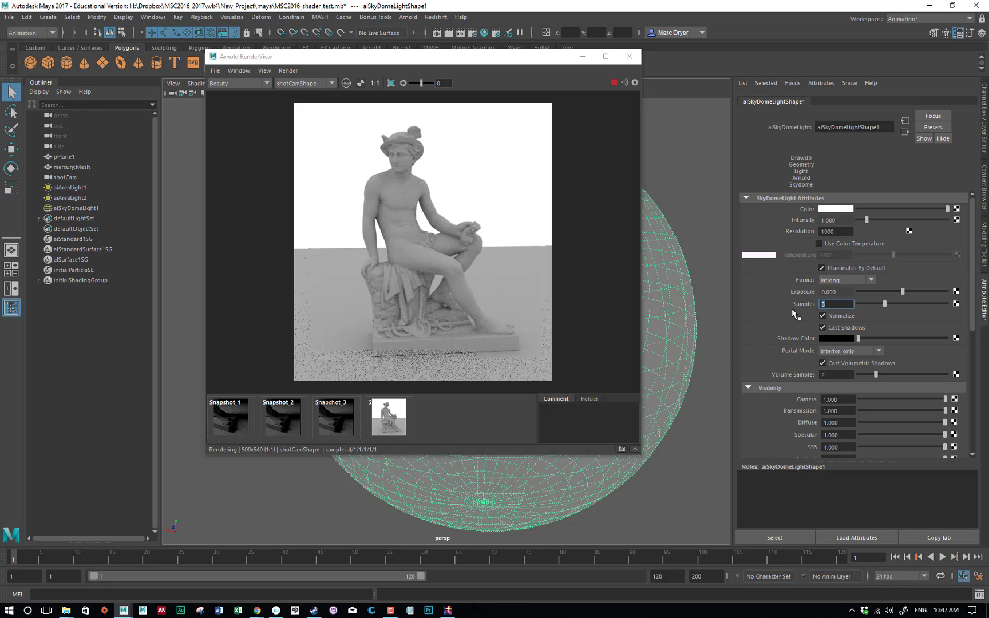
click(621, 450)
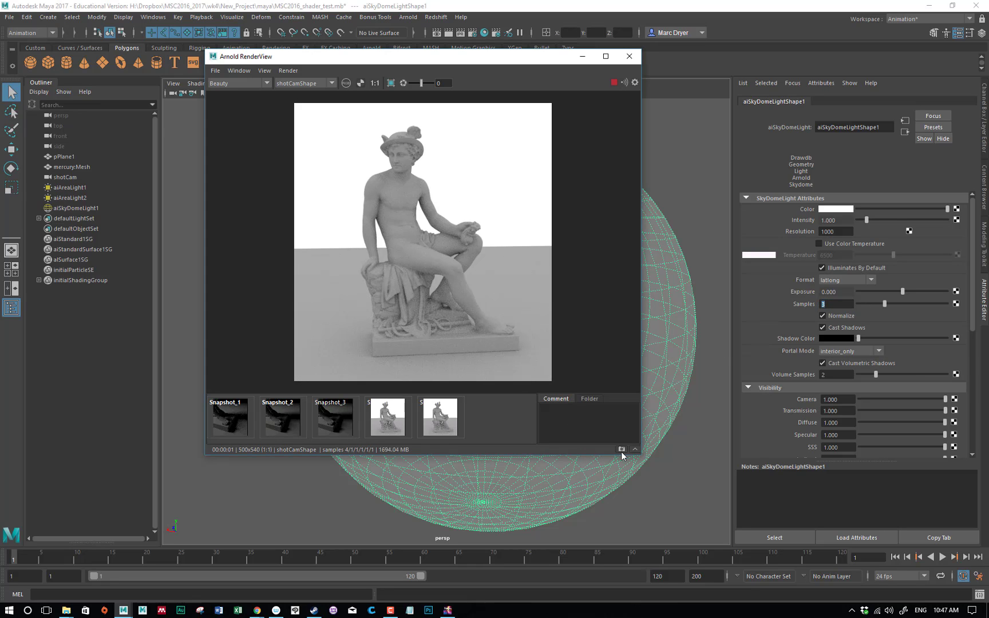
Compare the two newest snapshots for noise differences and return to the live render.
click(440, 429)
click(379, 423)
click(447, 425)
click(452, 425)
click(452, 425)
click(389, 425)
click(430, 424)
click(389, 424)
click(440, 426)
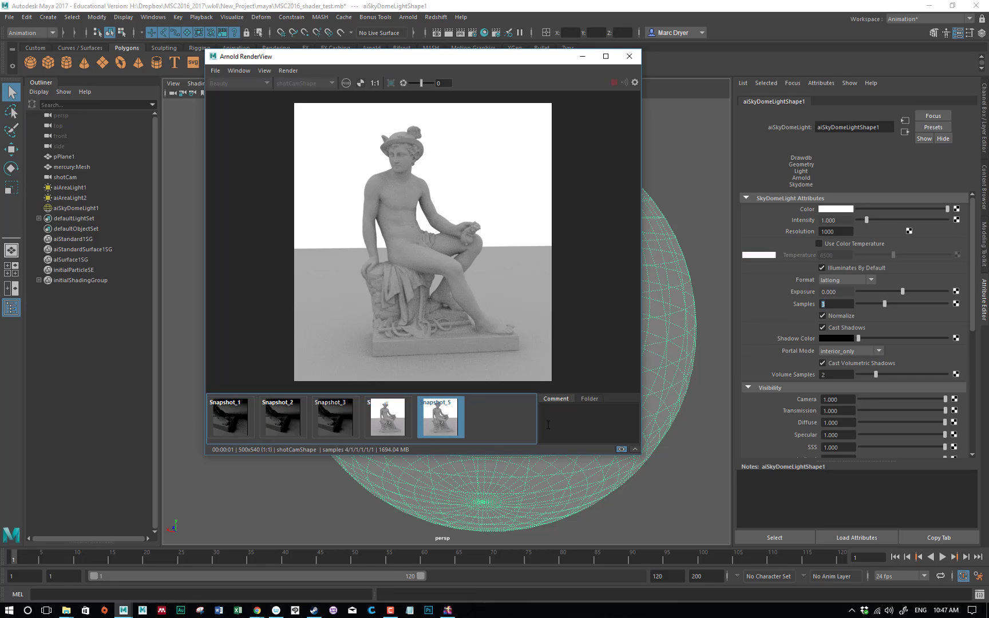
click(455, 426)
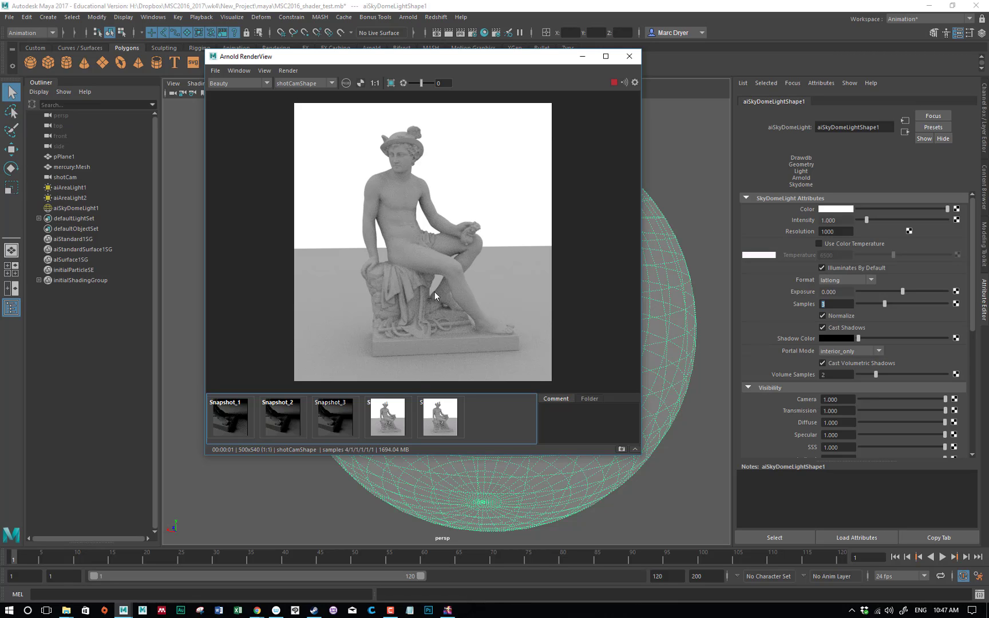
Examine the live render closely for noise around the statue's feet and base.
click(390, 304)
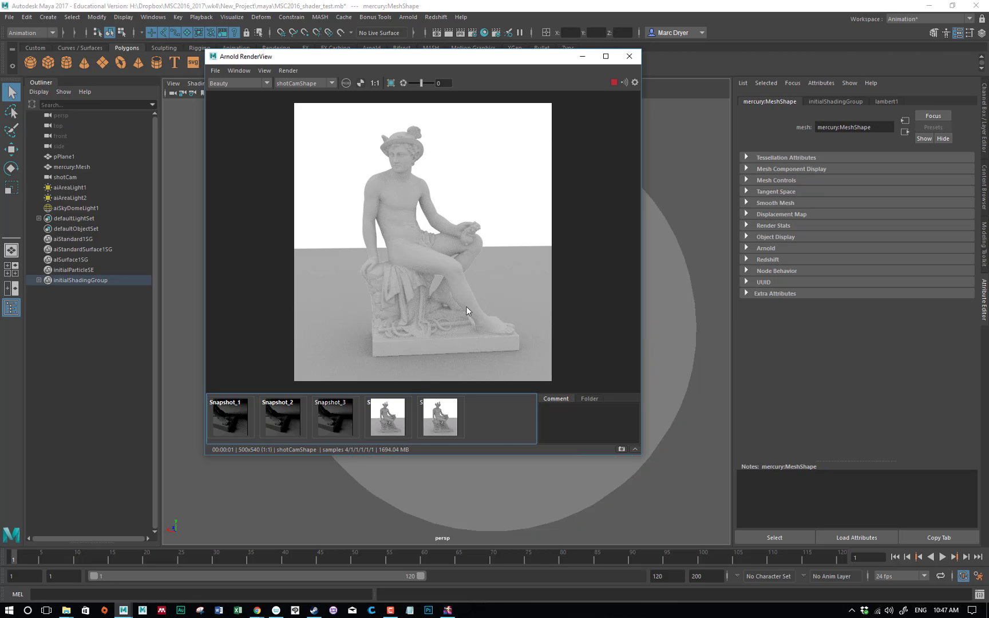
scroll(414, 300, up, 4)
middle_drag(485, 275, 461, 163)
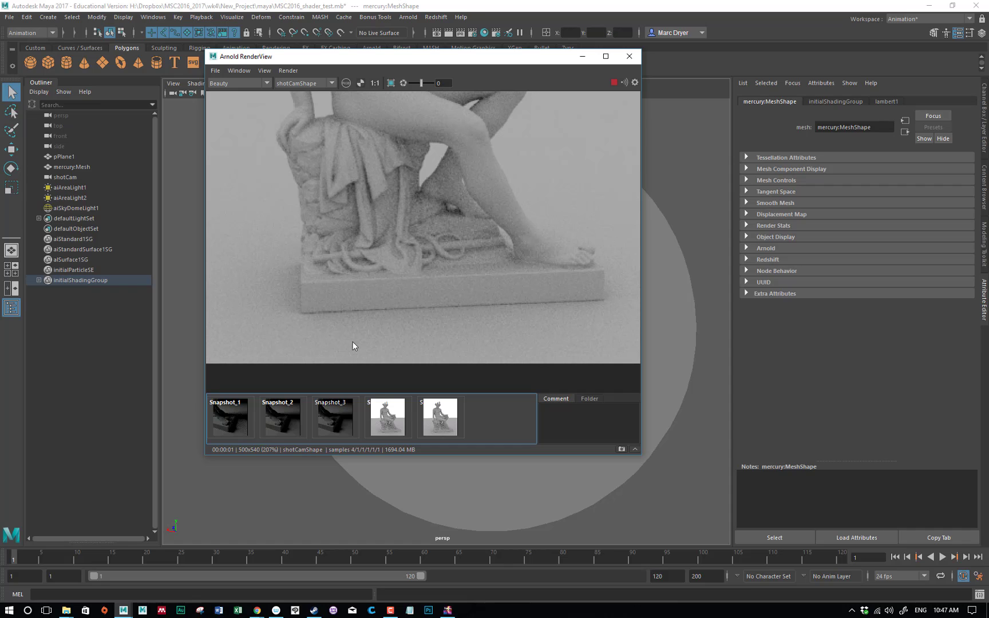
scroll(424, 217, down, 4)
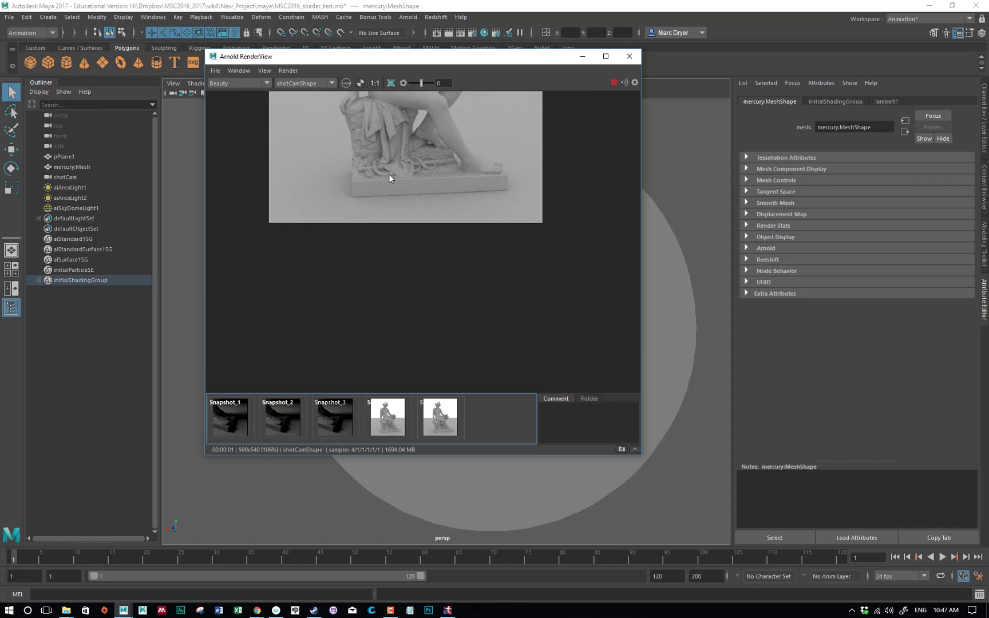
middle_drag(379, 180, 400, 318)
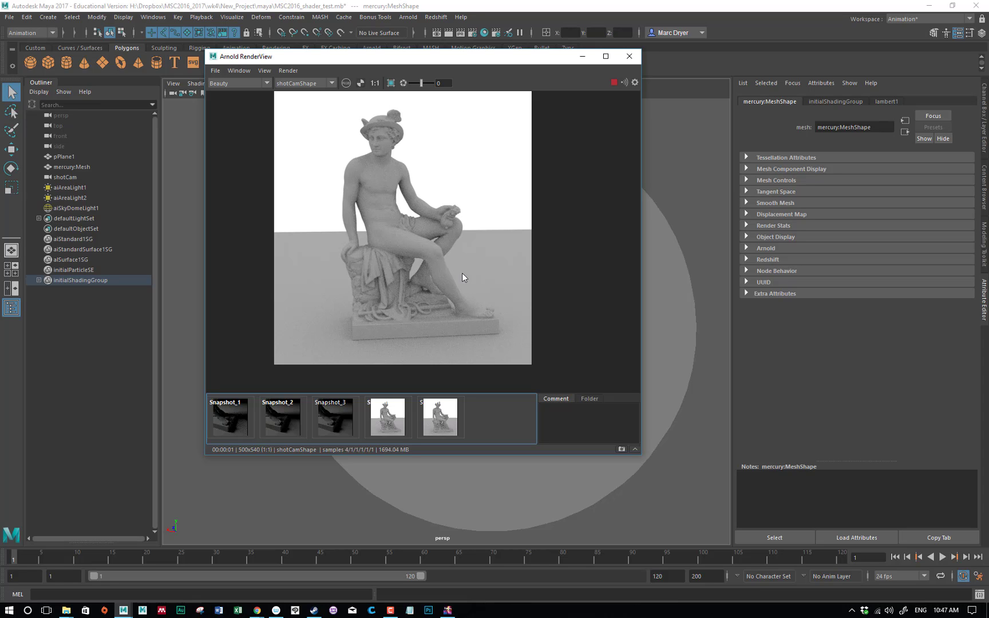
Select the skydome light and set its Camera visibility to 0.
drag(494, 61, 362, 55)
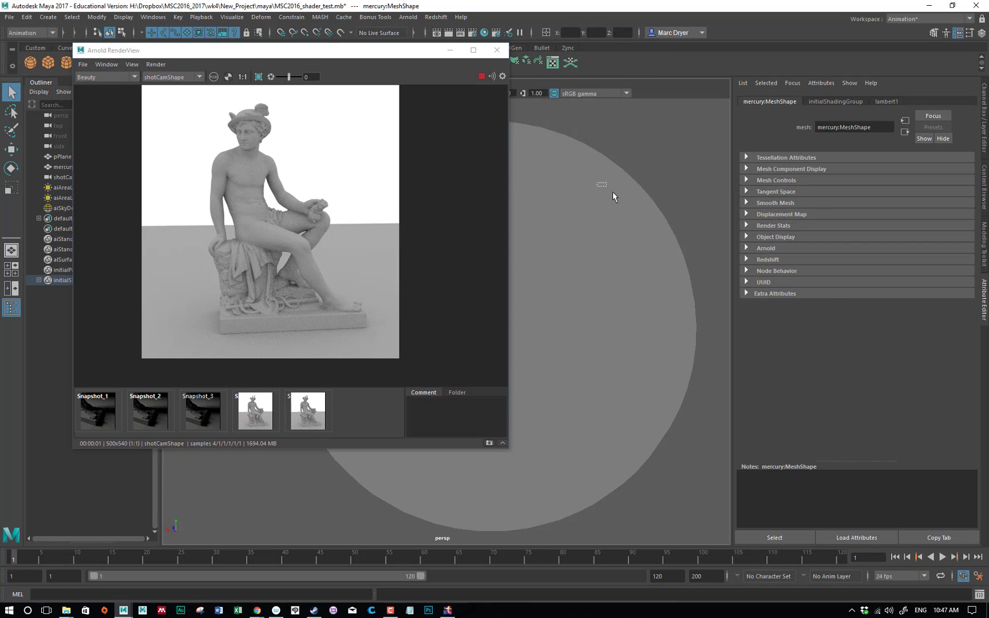
click(607, 187)
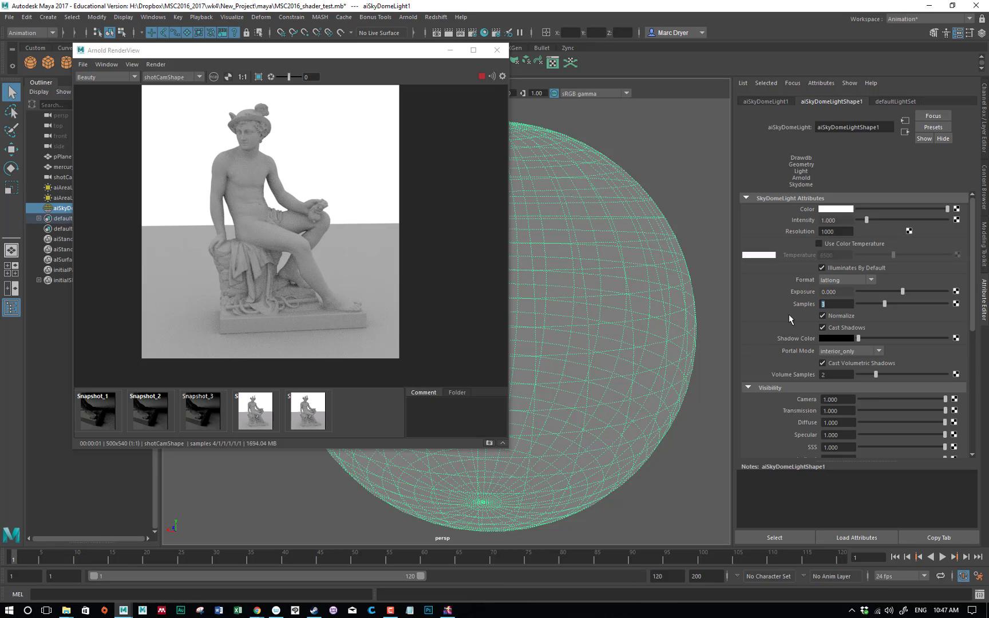
scroll(819, 381, down, 3)
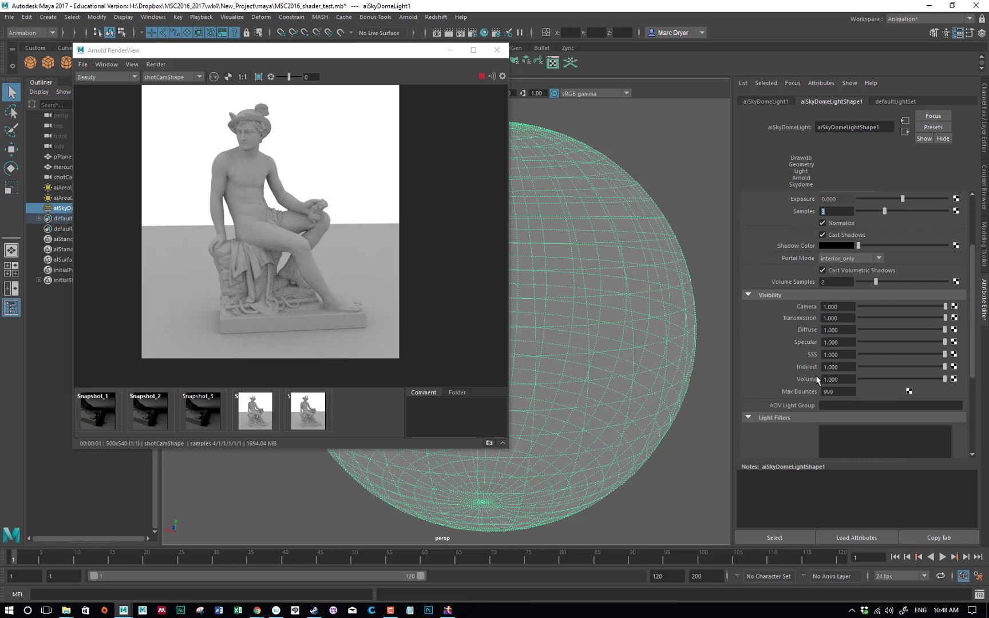
scroll(805, 373, down, 2)
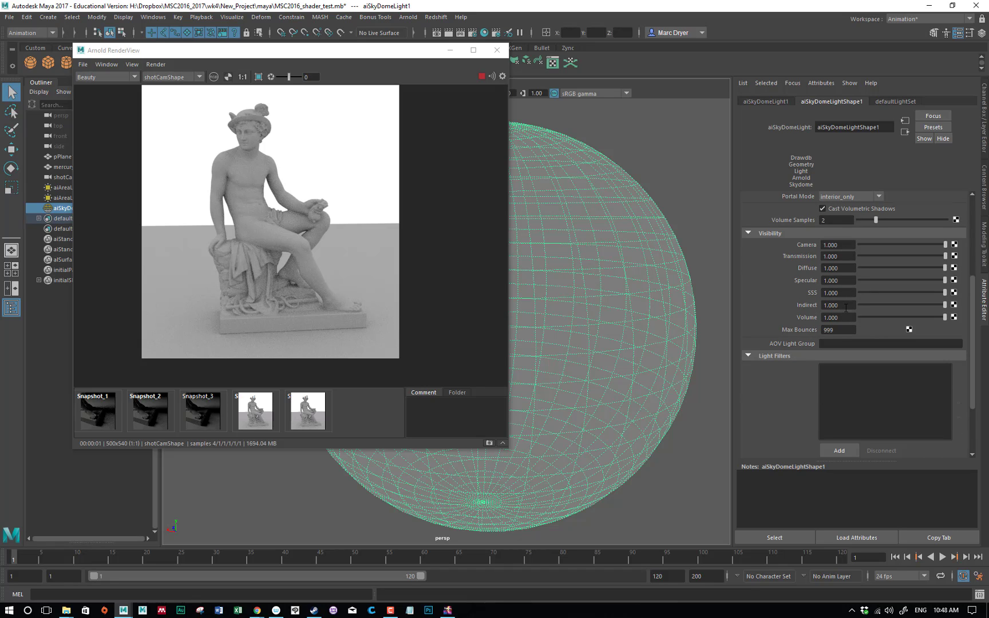
scroll(787, 333, up, 1)
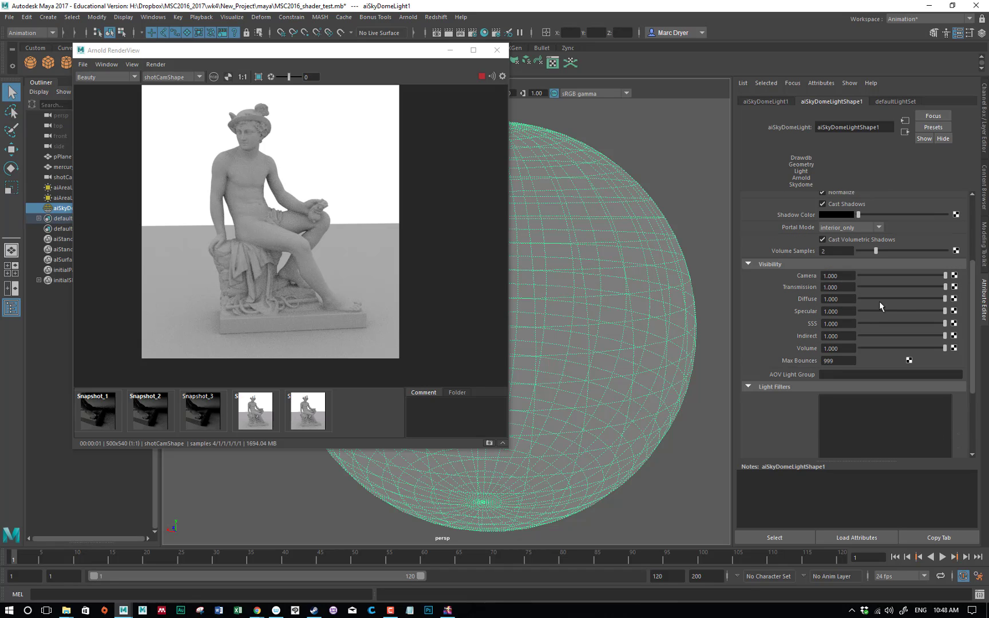
mouse_move(901, 298)
mouse_down()
mouse_move(834, 299)
mouse_move(945, 299)
mouse_move(922, 277)
mouse_move(859, 278)
mouse_up()
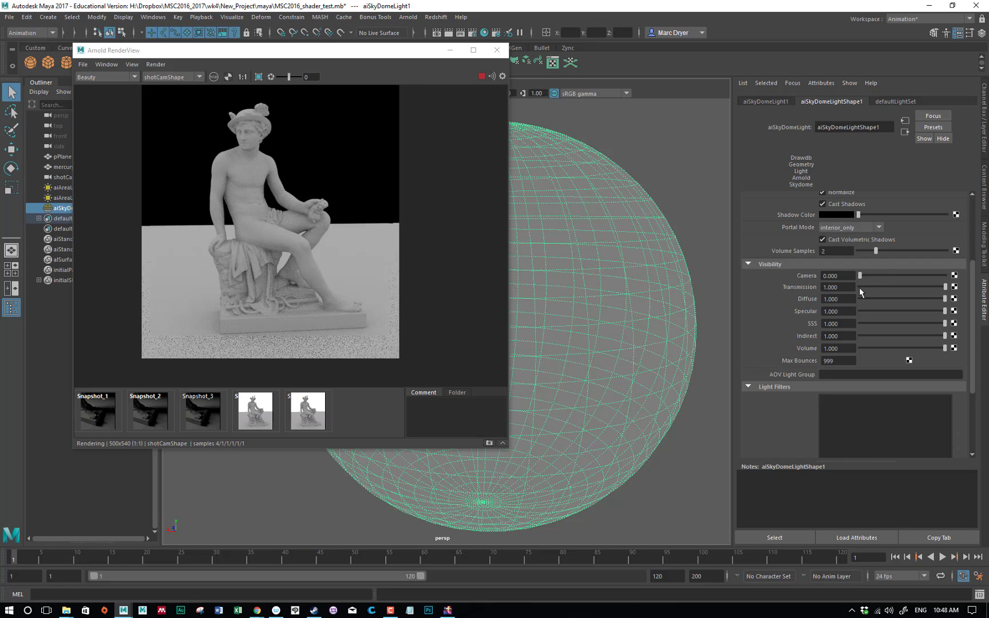
click(824, 277)
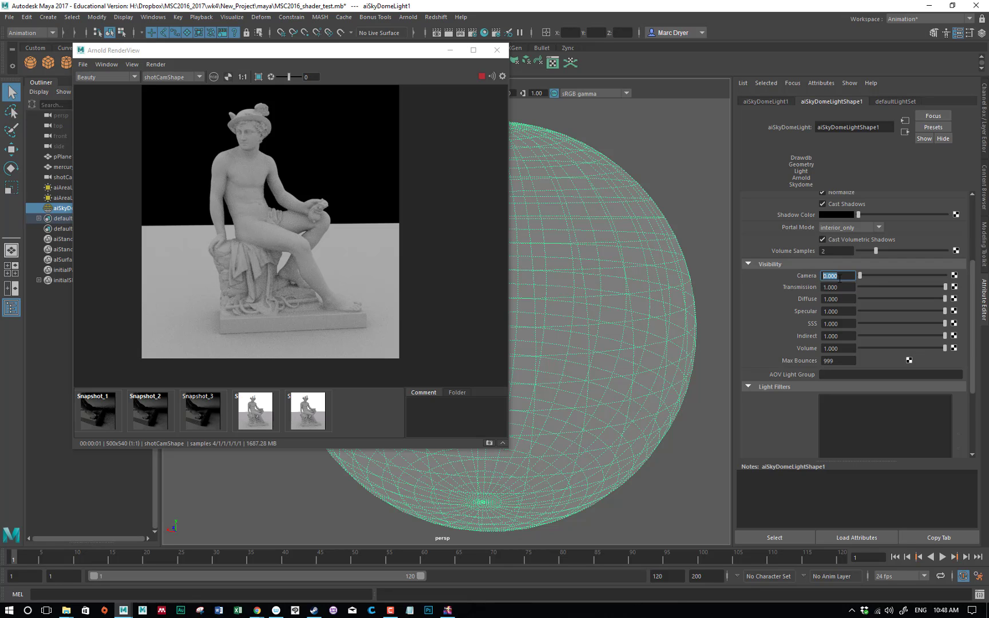
Restore the skydome light's Camera visibility to 1.
text(1)
key(Return)
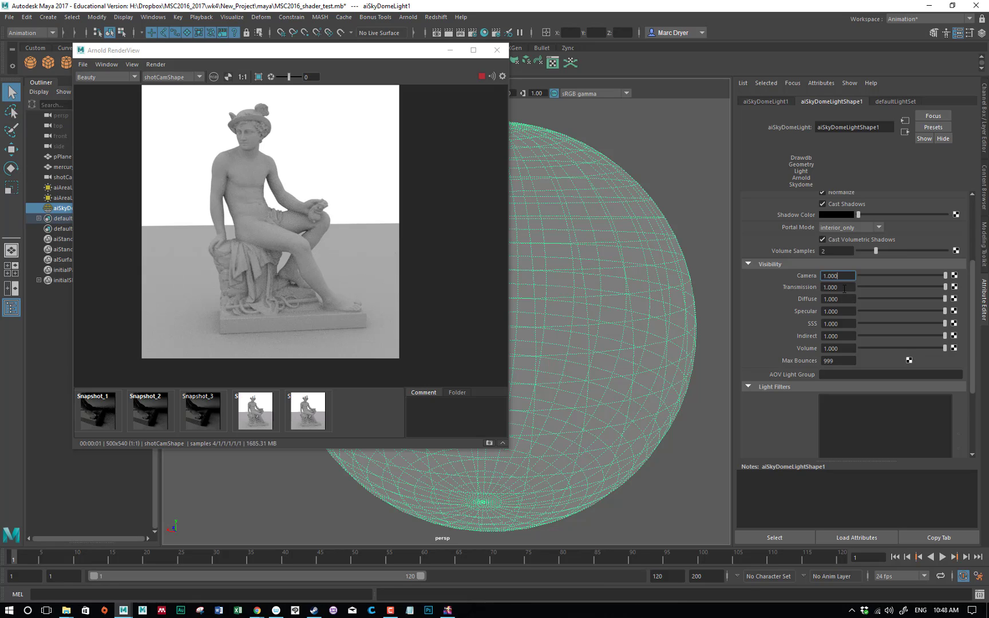
Try a skydome light Intensity of 0.1 in the live render, and restore it to 1.
scroll(848, 326, up, 4)
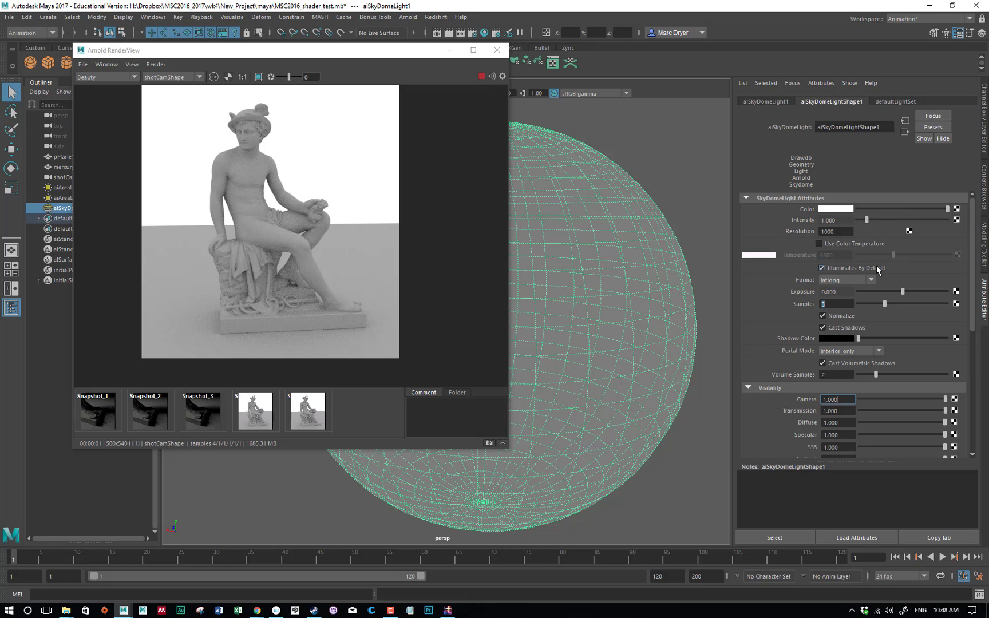
click(842, 219)
text(0.1)
key(Return)
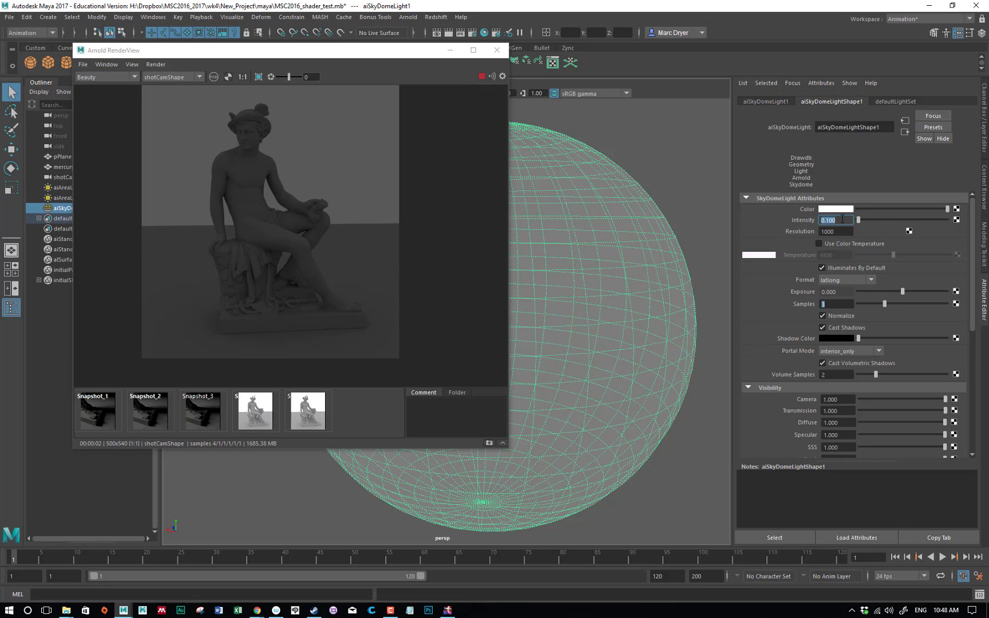
text(1)
key(Return)
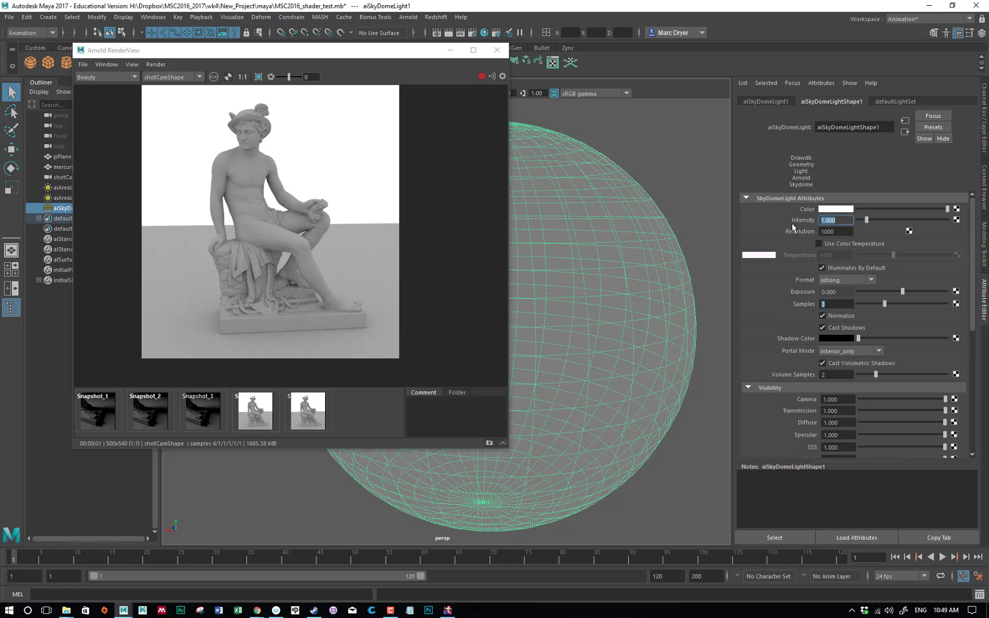
Inspect the shader options for Background (Legacy) under Environment in the Arnold render settings, and close the settings without choosing one.
click(473, 32)
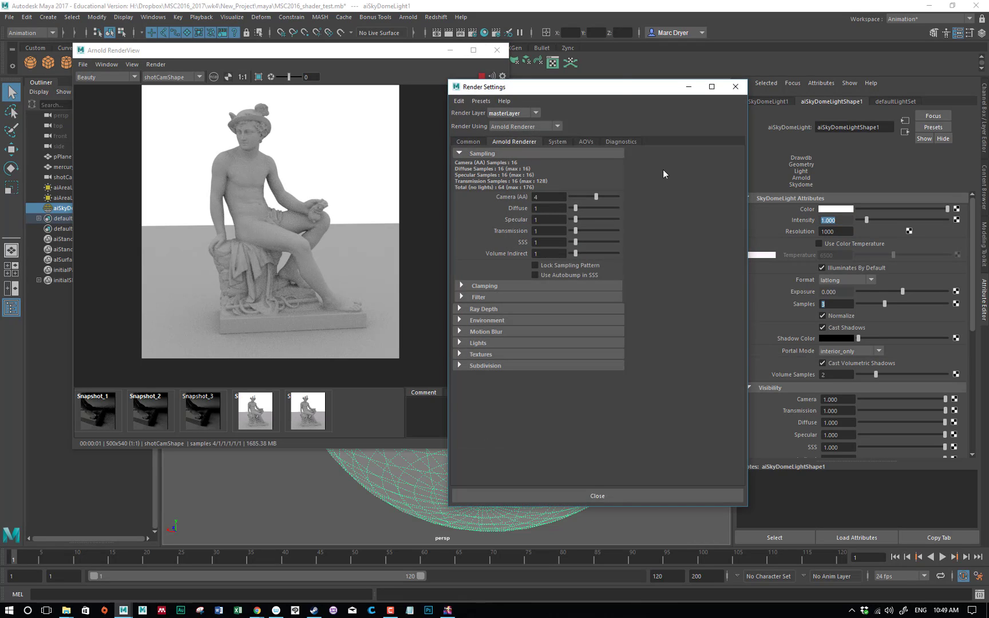
drag(618, 87, 488, 78)
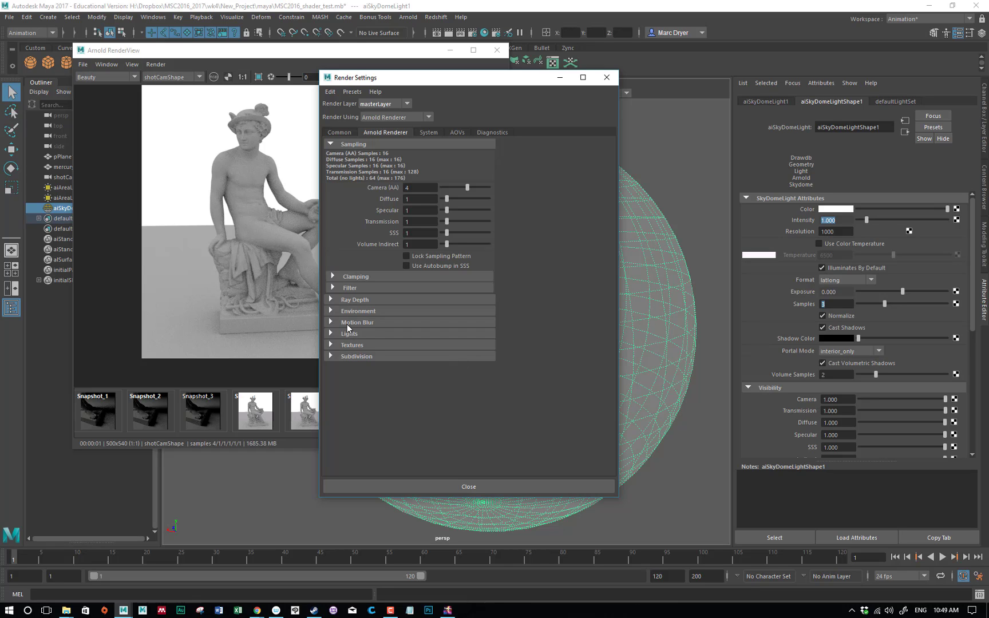
drag(384, 82, 386, 83)
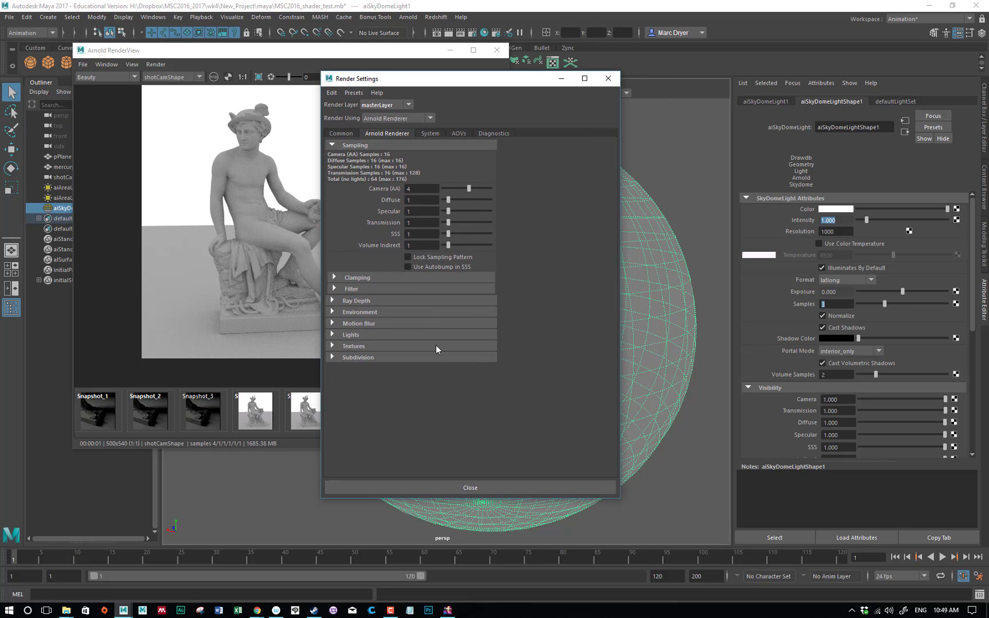
click(346, 314)
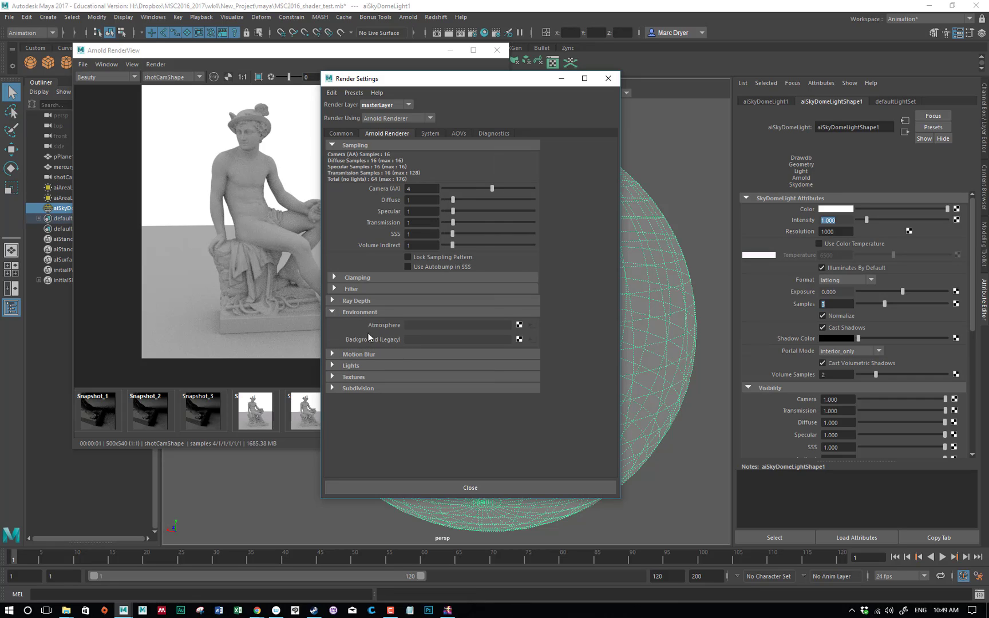
click(519, 340)
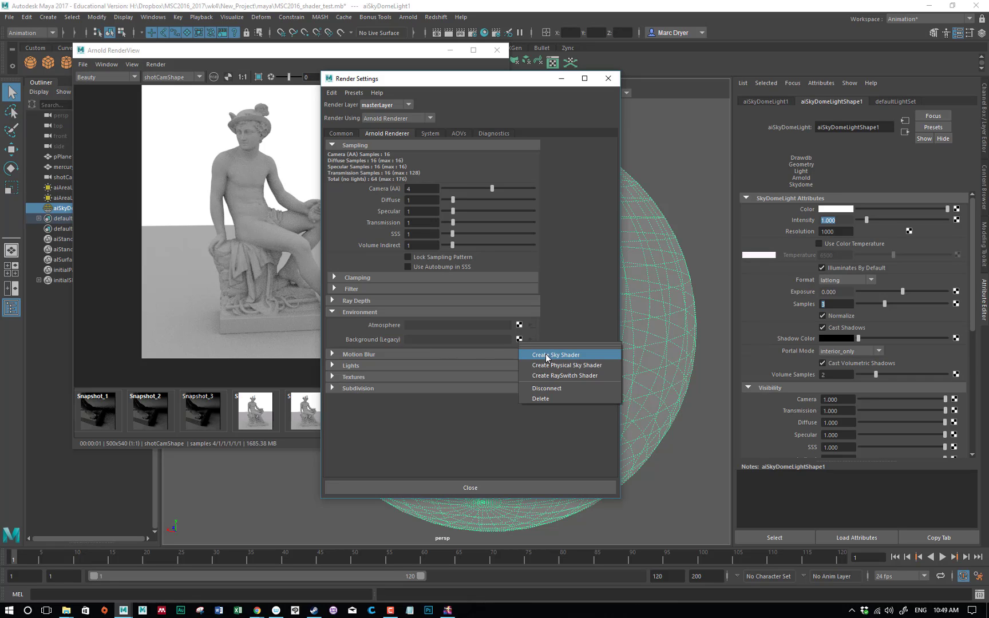
click(500, 339)
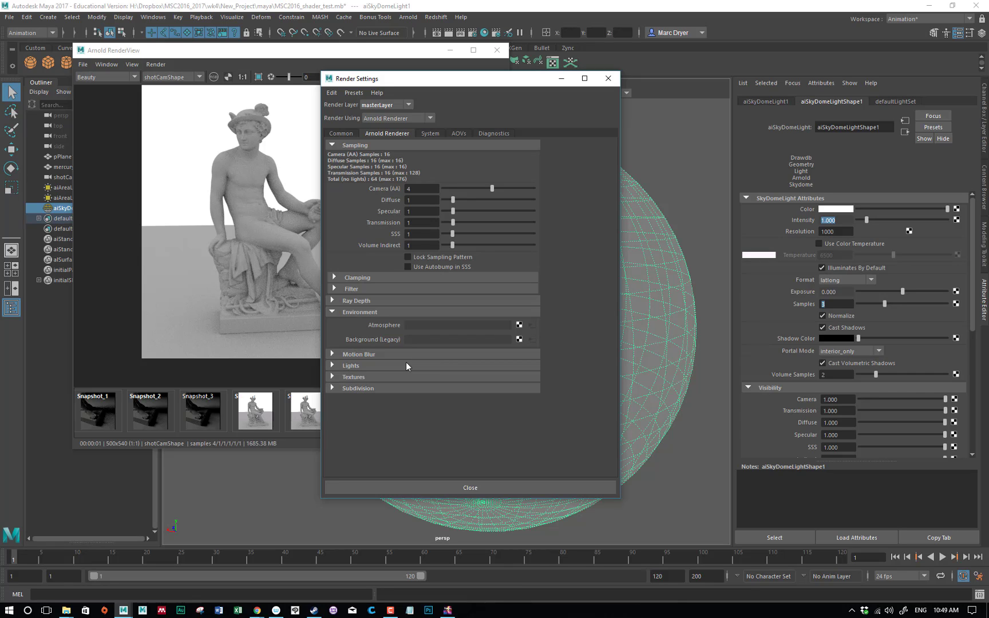
click(608, 78)
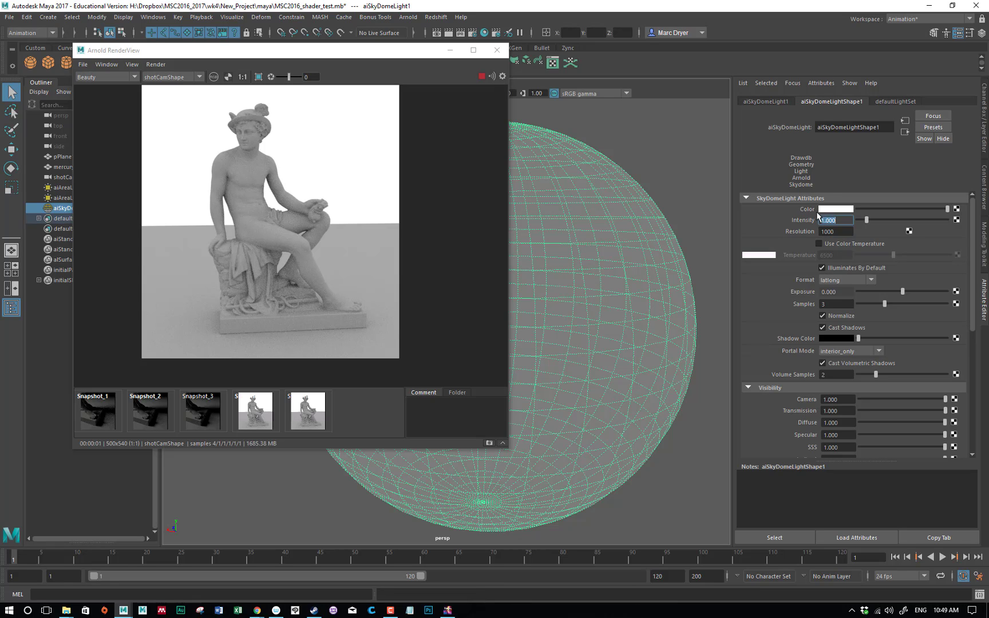
Connect a new Arnold aiImage texture to the skydome light's Color.
click(956, 209)
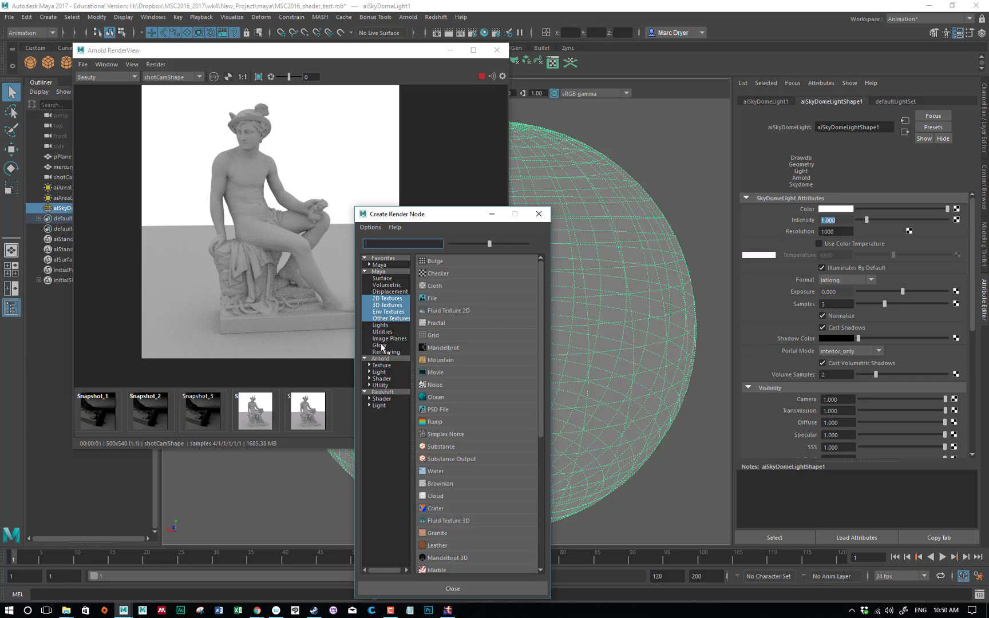
click(388, 298)
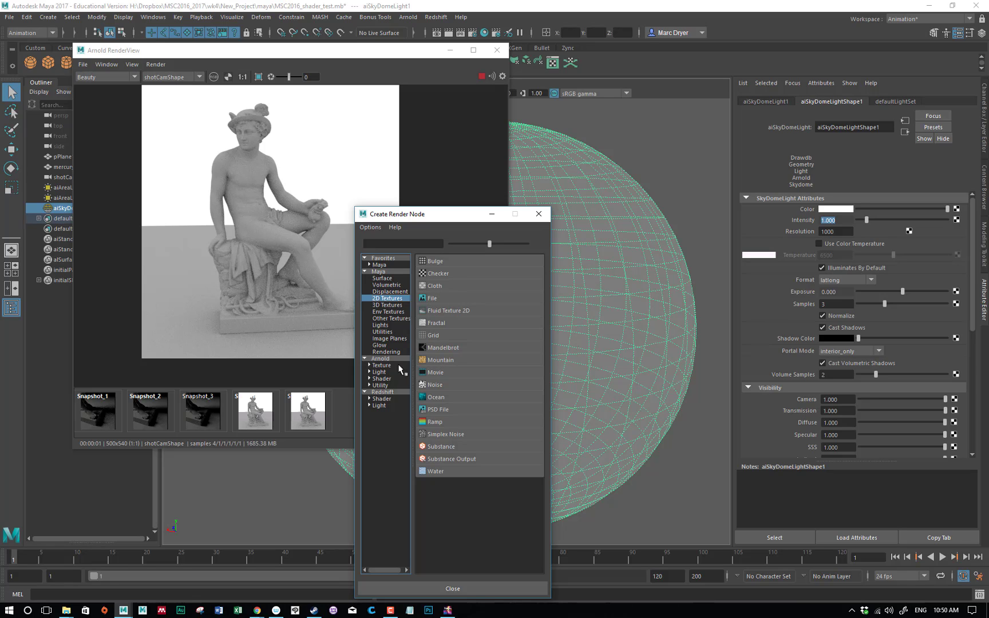
click(381, 359)
click(384, 366)
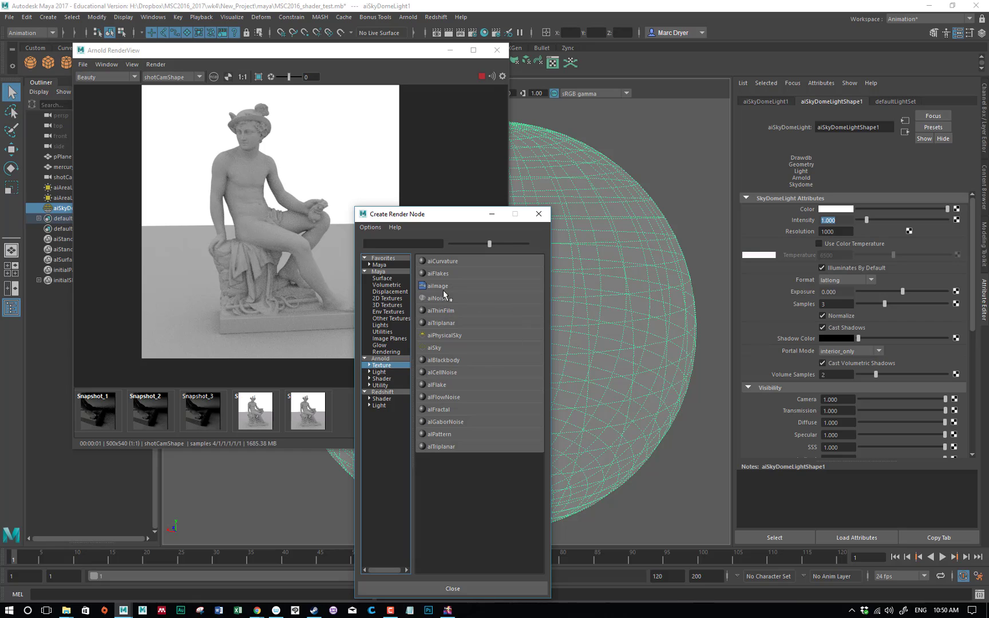
click(435, 286)
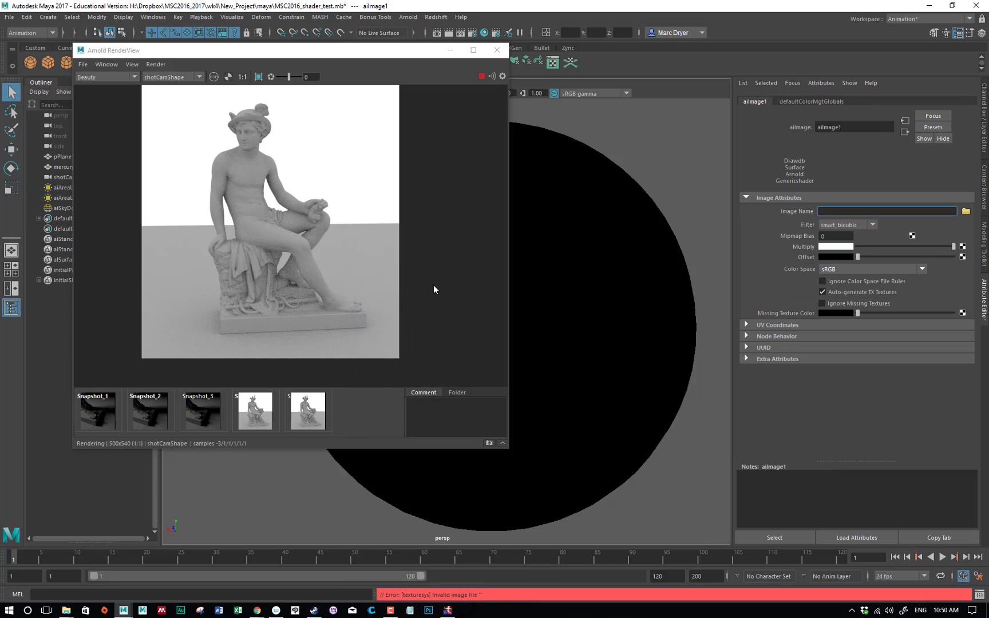
Preview the HDR files in the project's tex folder and load grace-new 2.hdr into the aiImage texture.
click(966, 212)
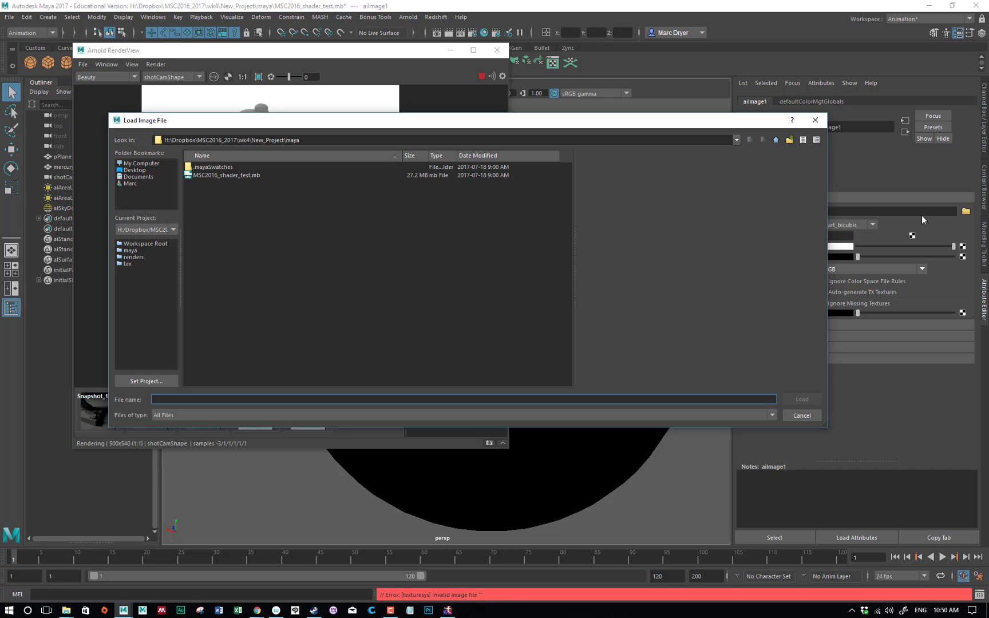
click(732, 142)
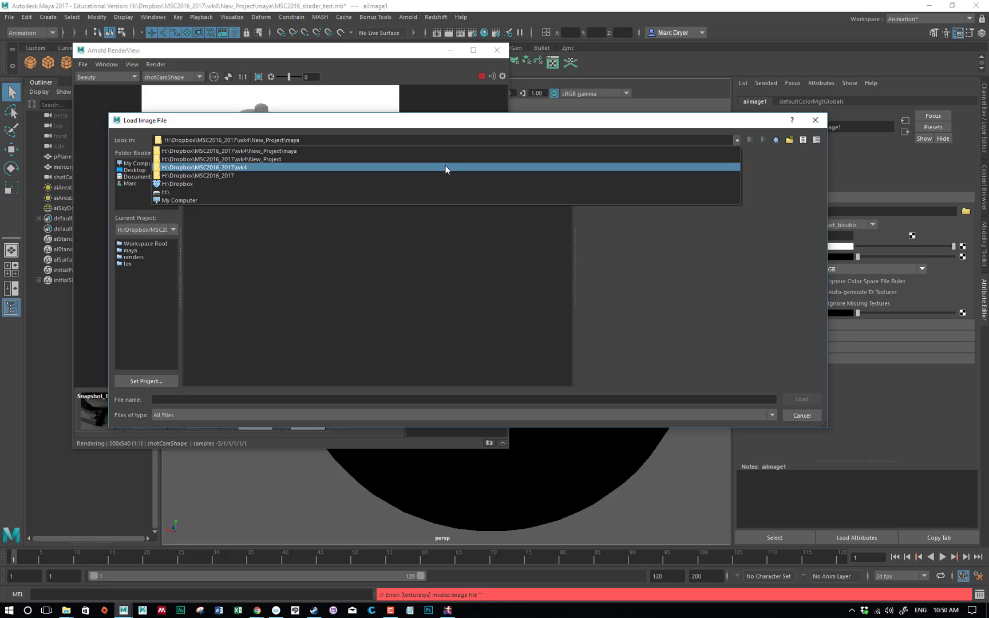
click(431, 160)
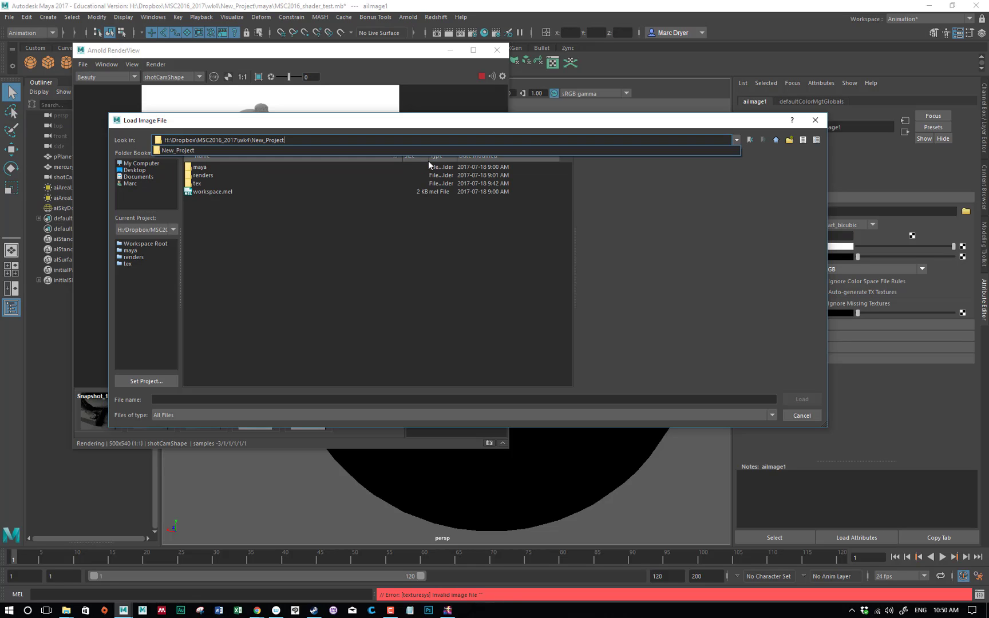
double_click(196, 183)
key(g)
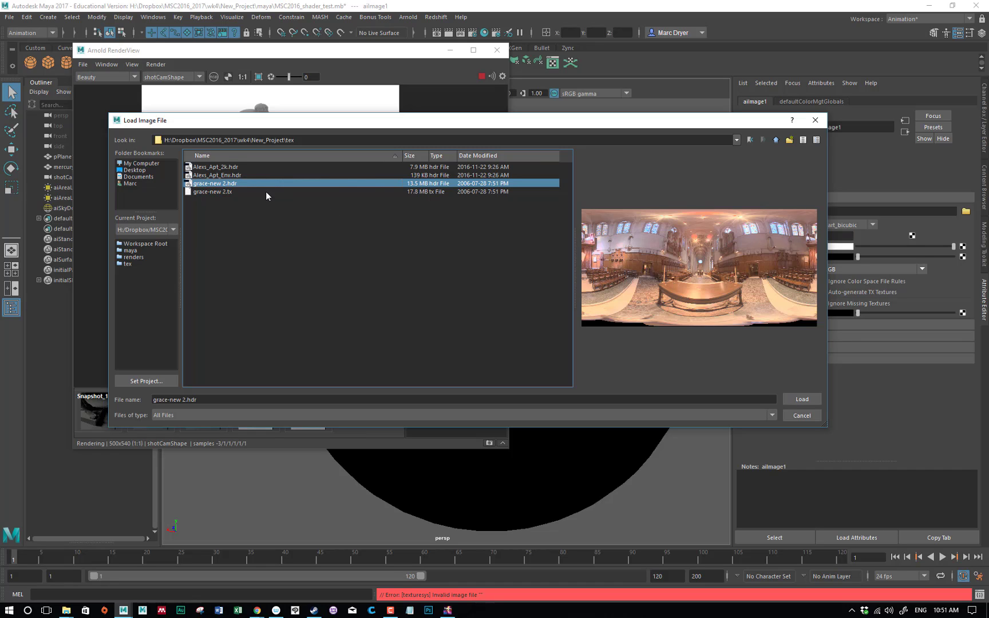
click(223, 176)
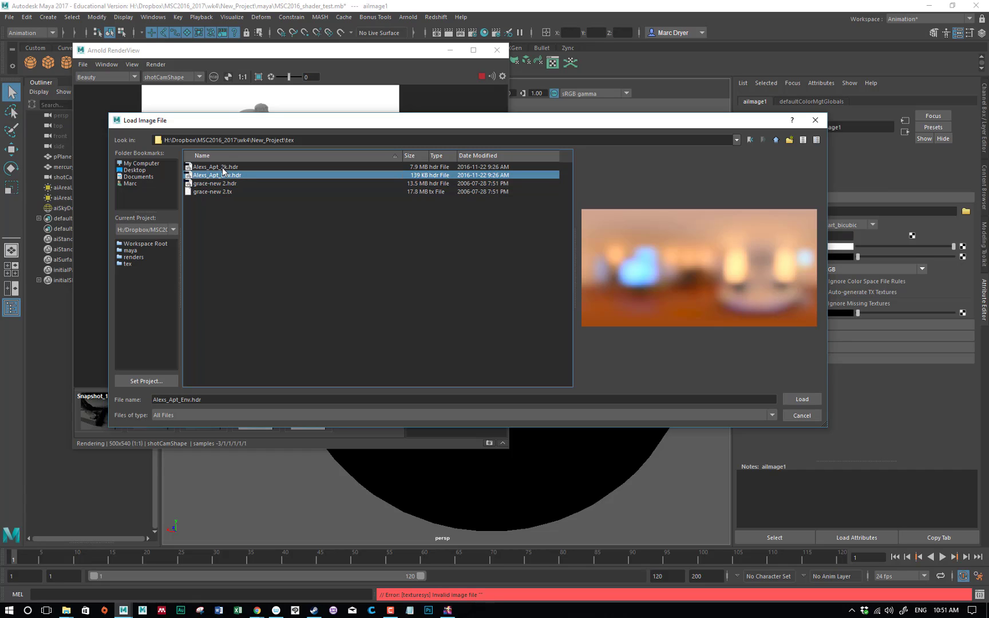
click(219, 167)
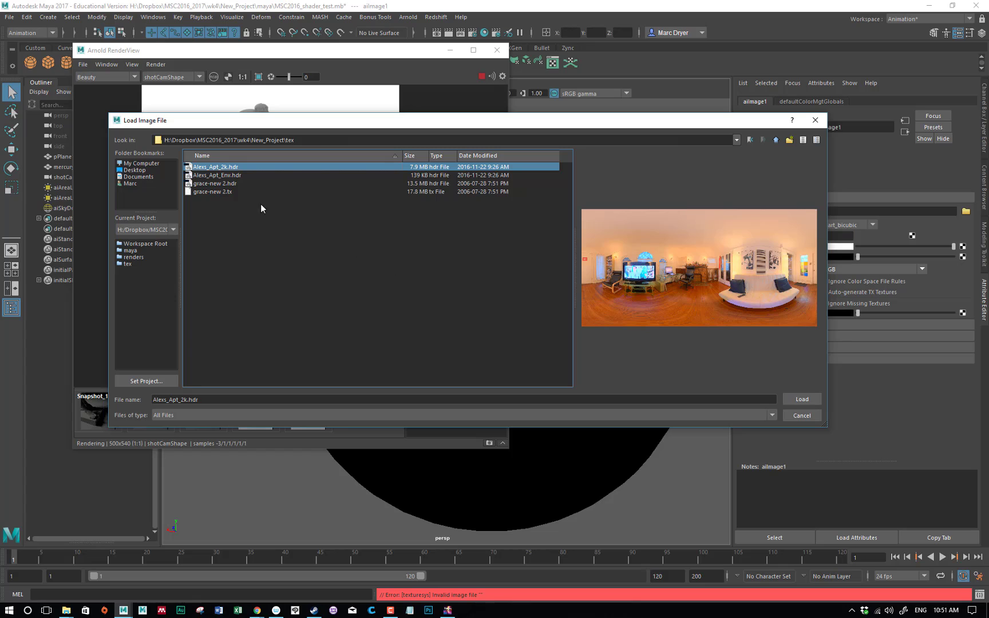
click(208, 185)
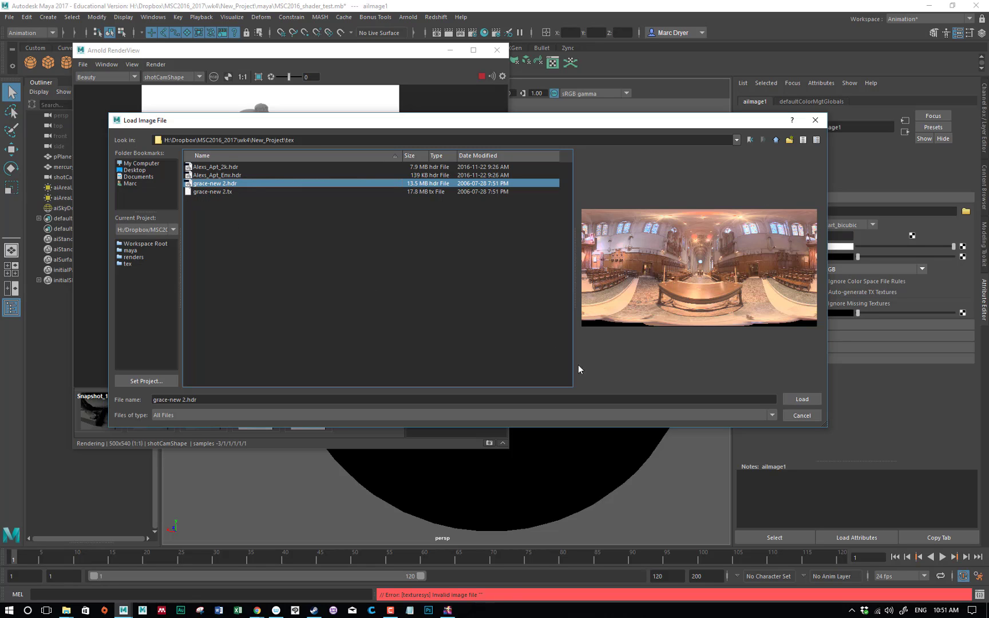
click(800, 401)
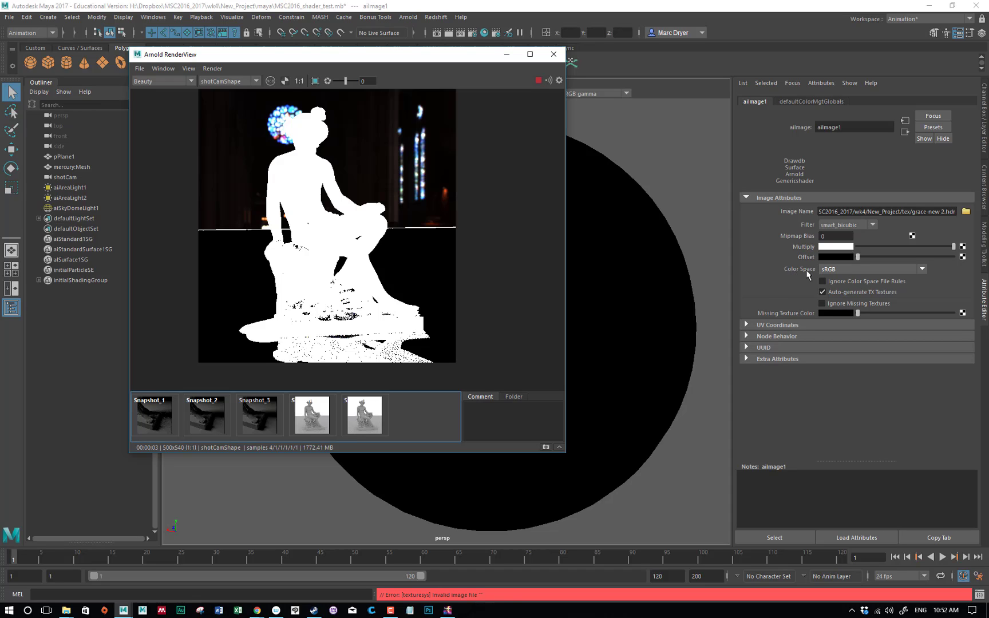
Set the aiImage texture's Color Space to Raw.
click(837, 269)
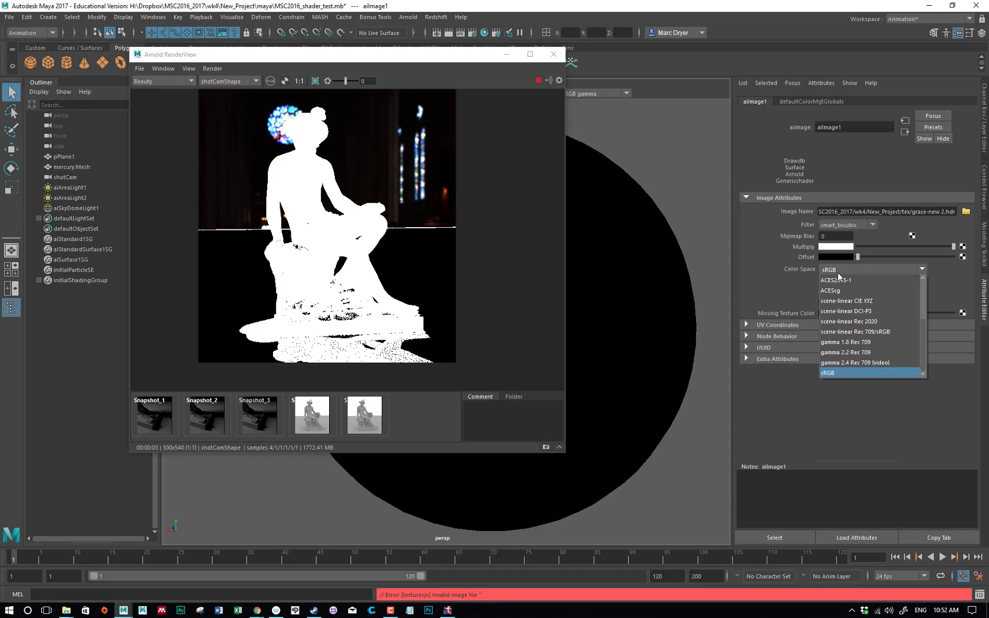
click(856, 342)
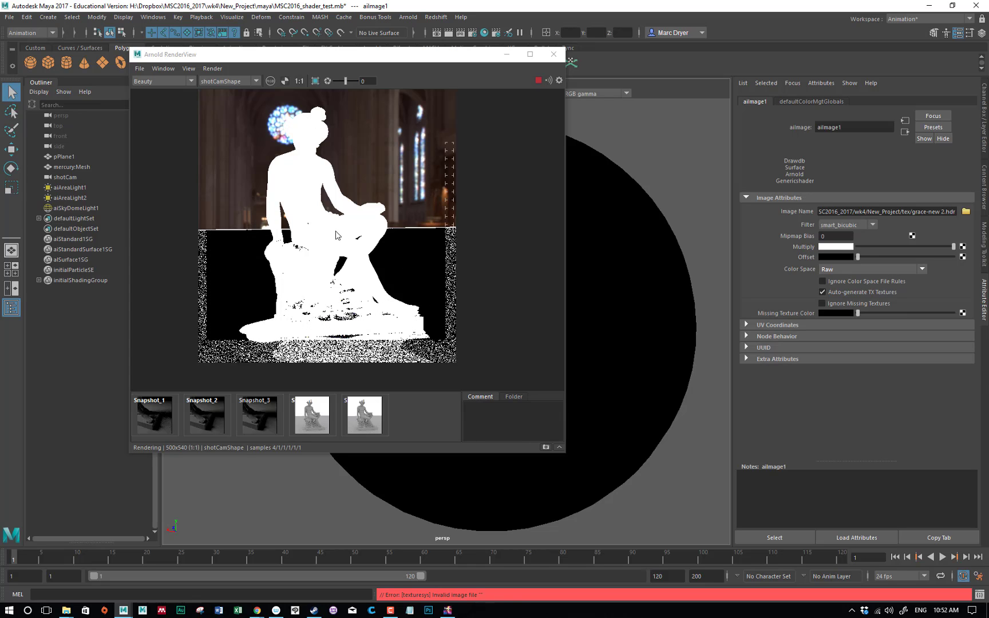
Select the skydome light in the viewport and set its Intensity to 0.1.
click(642, 185)
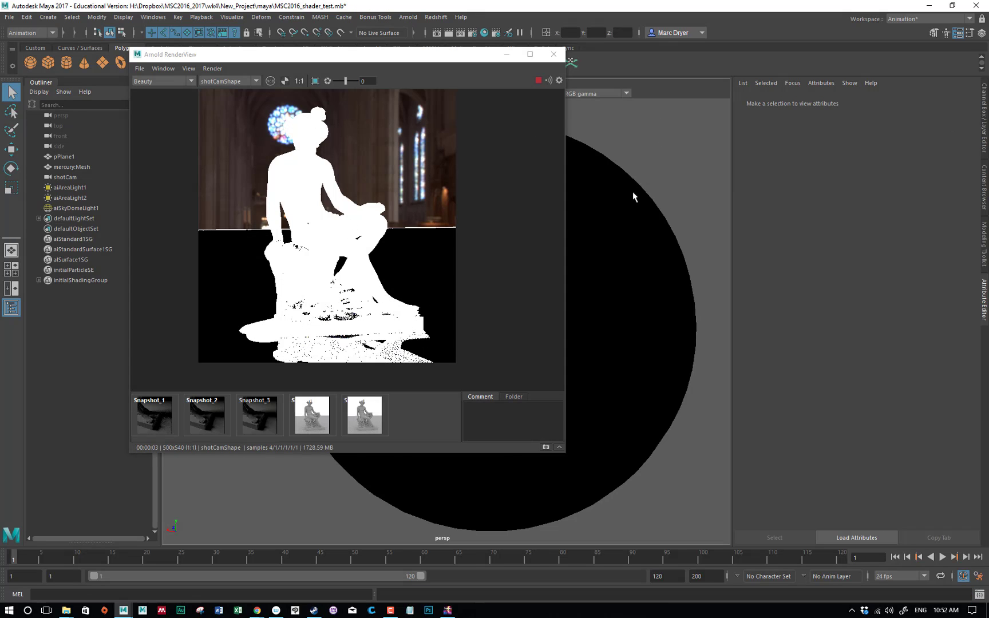
click(669, 234)
click(836, 220)
text(0.1)
key(Return)
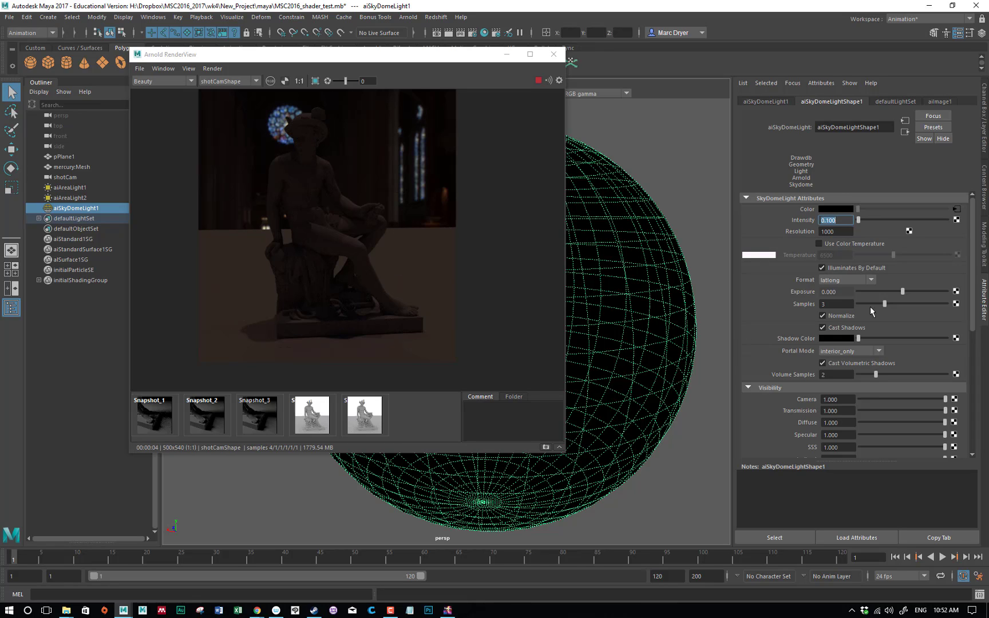
Raise the skydome light's Exposure to 1 and adjust it further to about 2.47.
click(847, 294)
text(1)
key(Return)
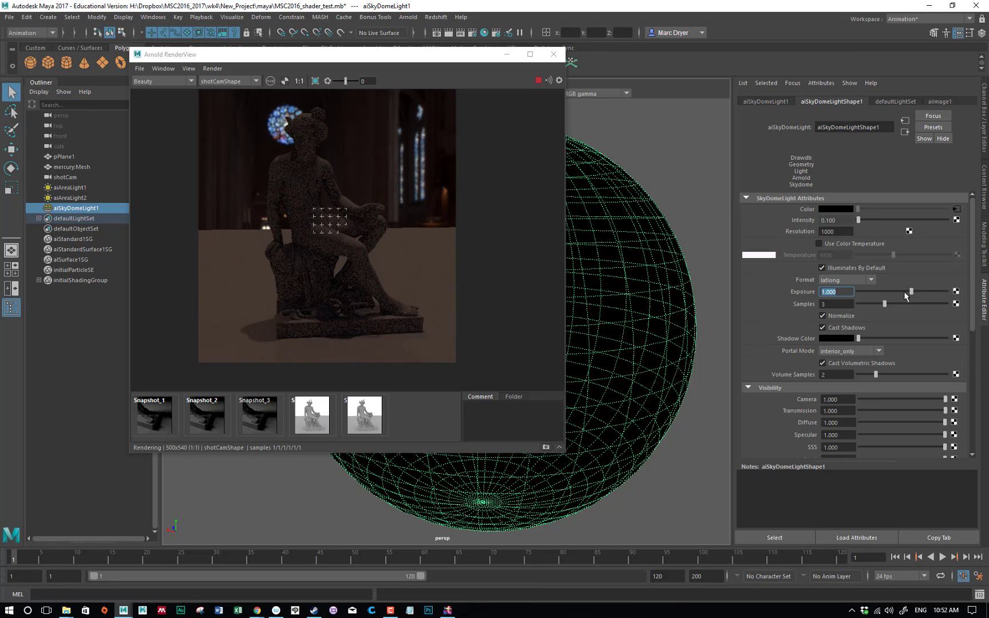
drag(911, 291, 928, 292)
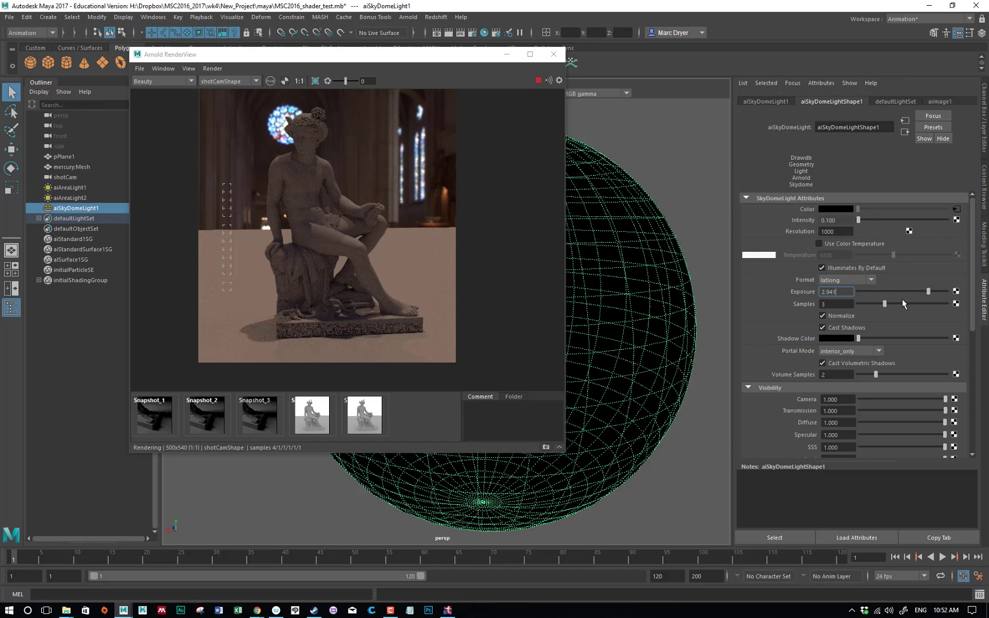
drag(926, 290, 923, 291)
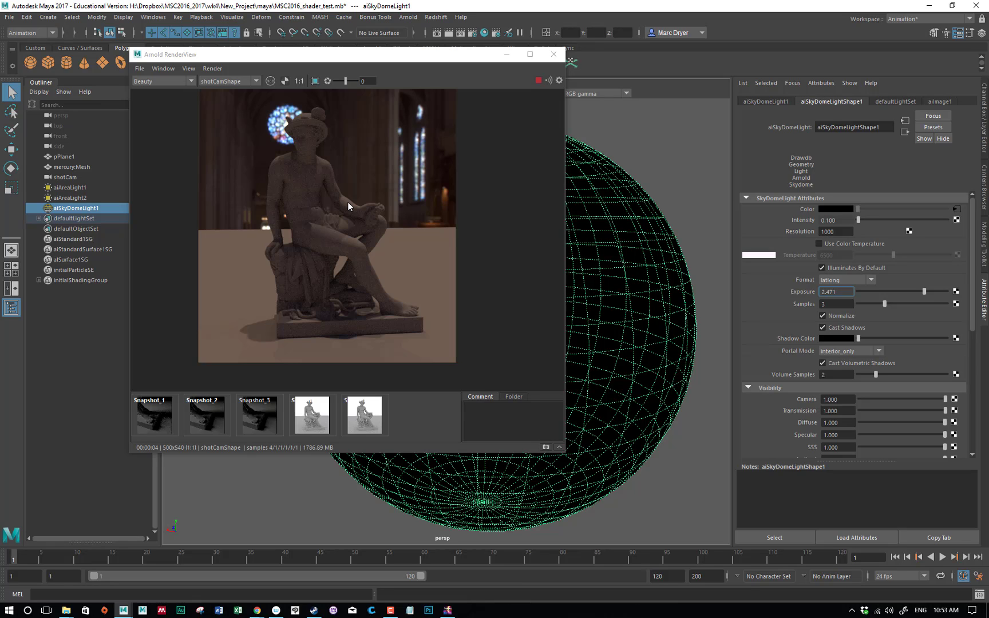
Enlarge the Arnold RenderView window and examine the HDR-lit statue's torso and legs up close.
drag(398, 68, 470, 86)
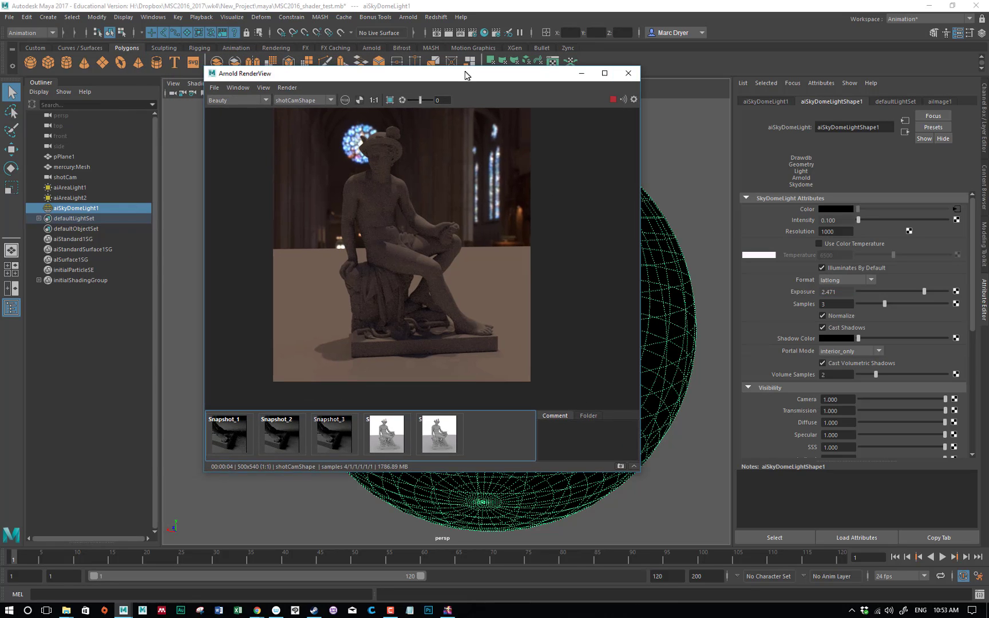
click(369, 234)
scroll(372, 229, up, 5)
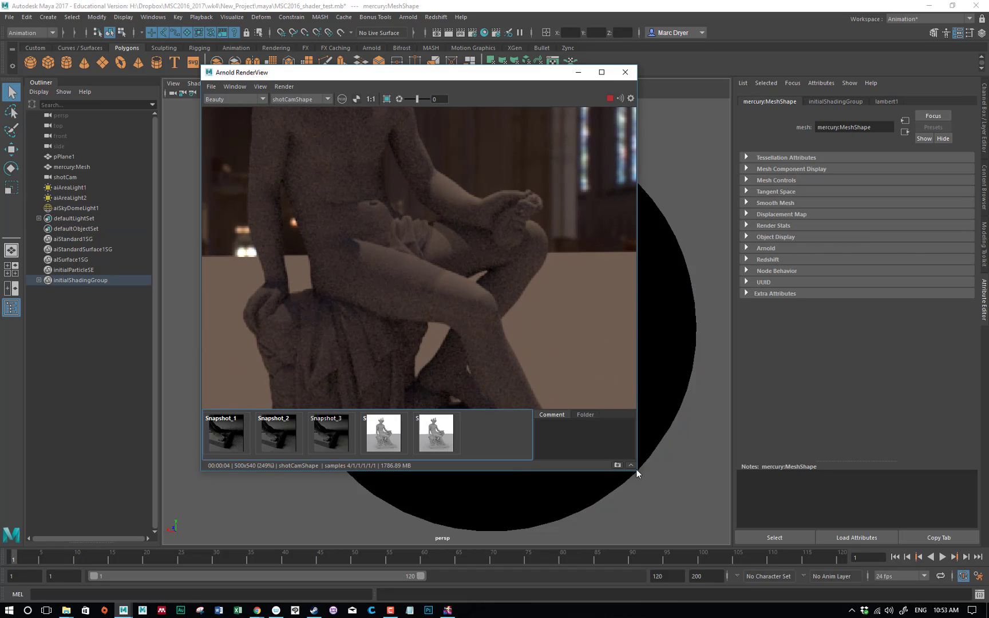
drag(636, 470, 822, 598)
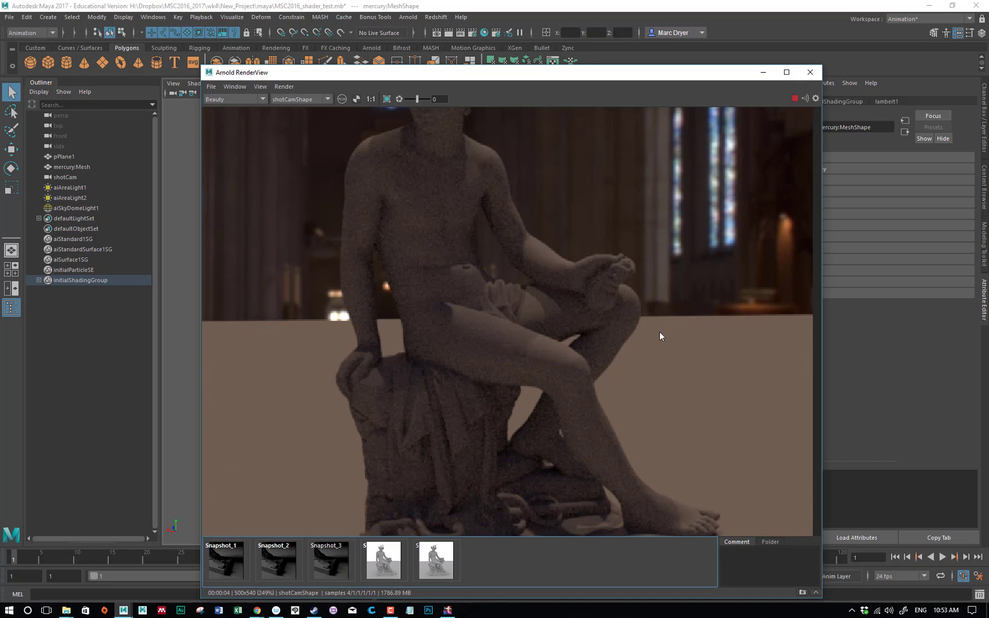
drag(331, 82, 275, 74)
Set the render image size to the 1k_Square preset in the Render Settings and close them.
click(474, 35)
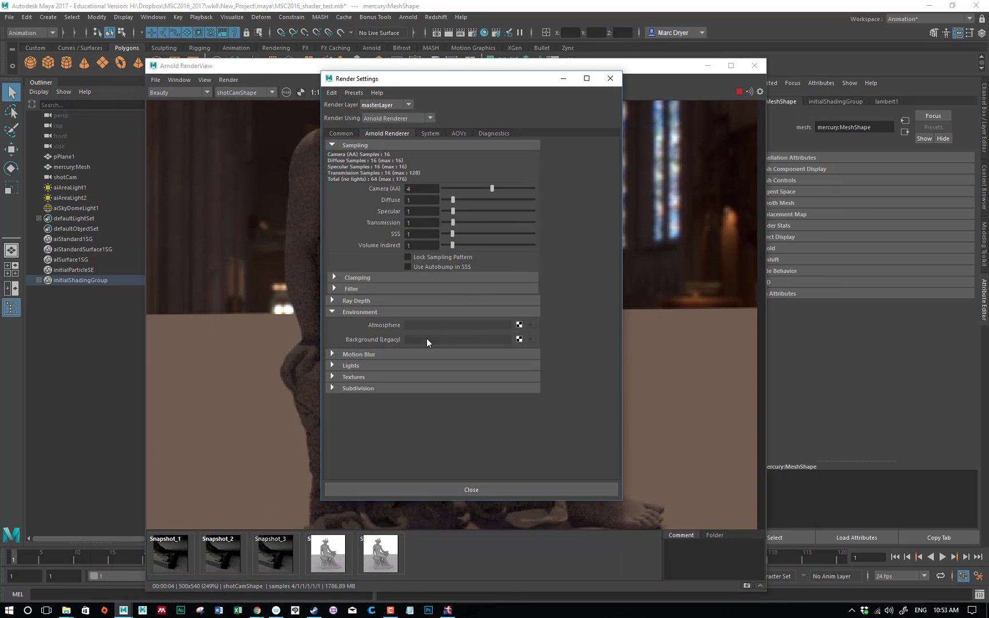
click(339, 134)
scroll(378, 395, down, 4)
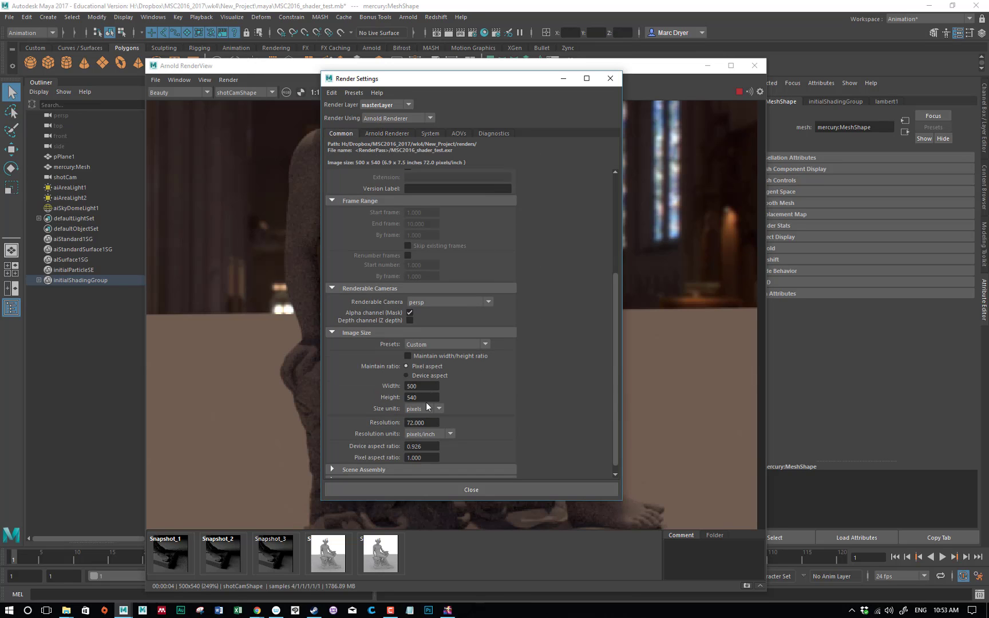
click(424, 345)
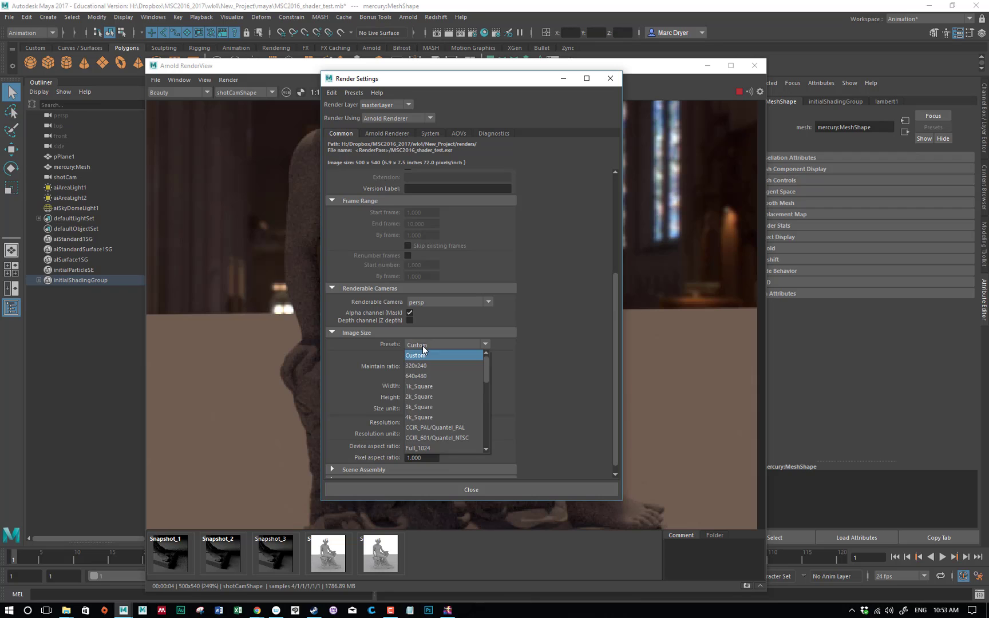
scroll(443, 421, up, 1)
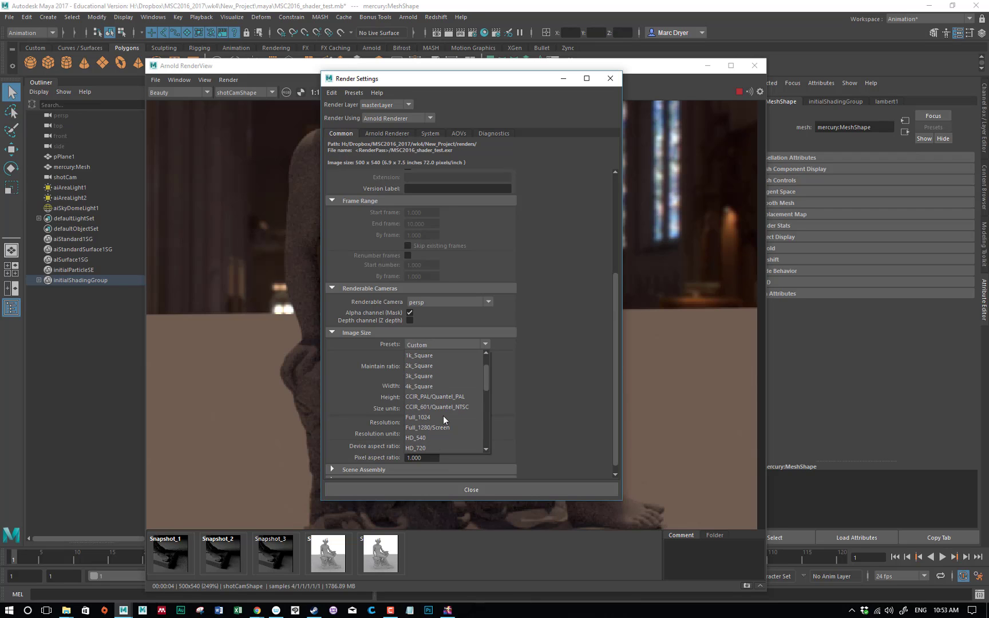
click(432, 358)
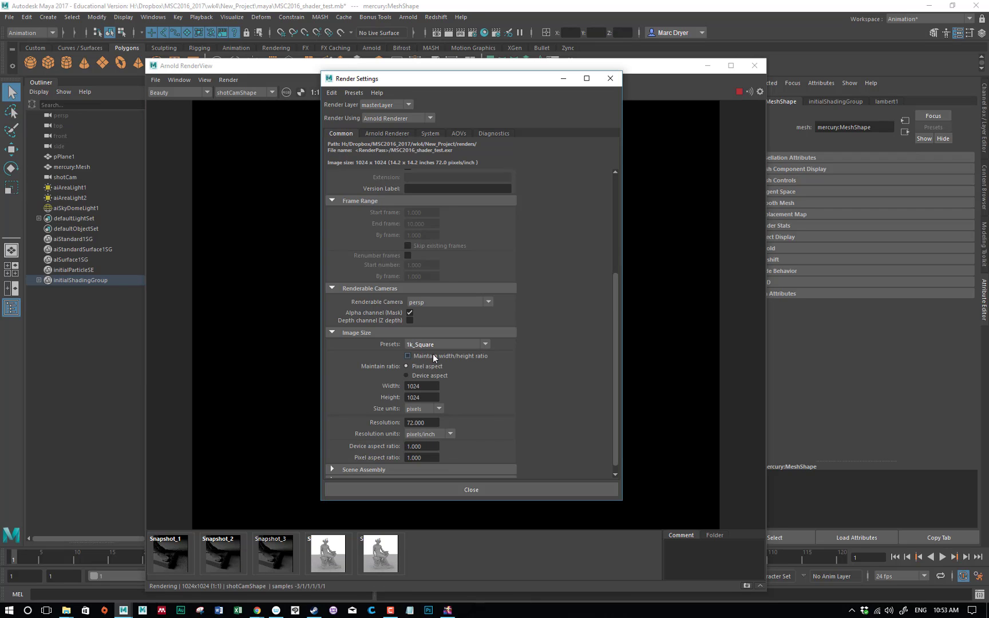
drag(468, 80, 521, 82)
click(663, 79)
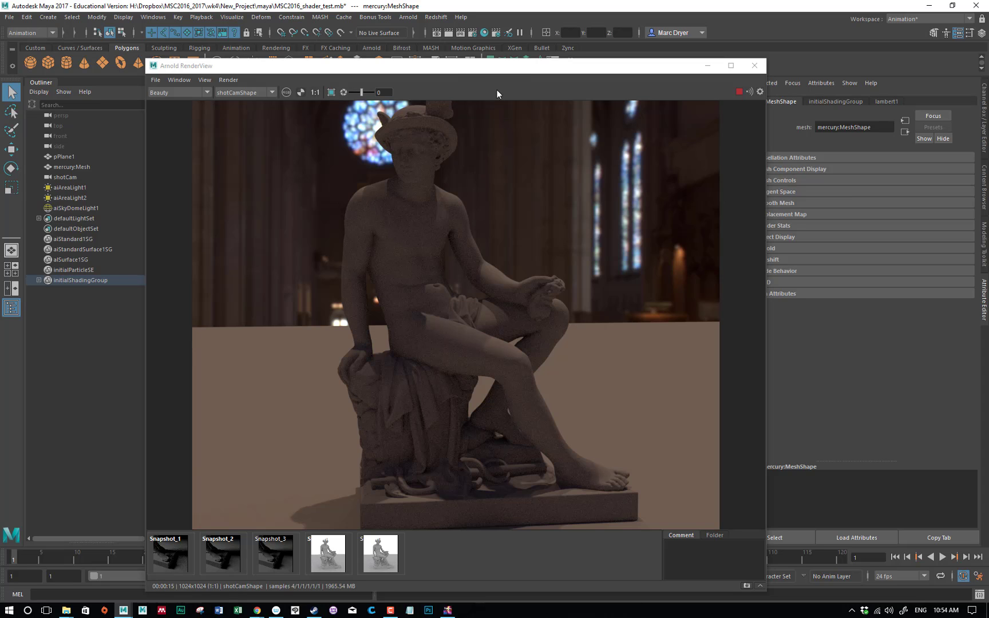
Look through shotCam in the viewport and pull the camera back to frame the whole statue with space around it.
drag(498, 67, 758, 168)
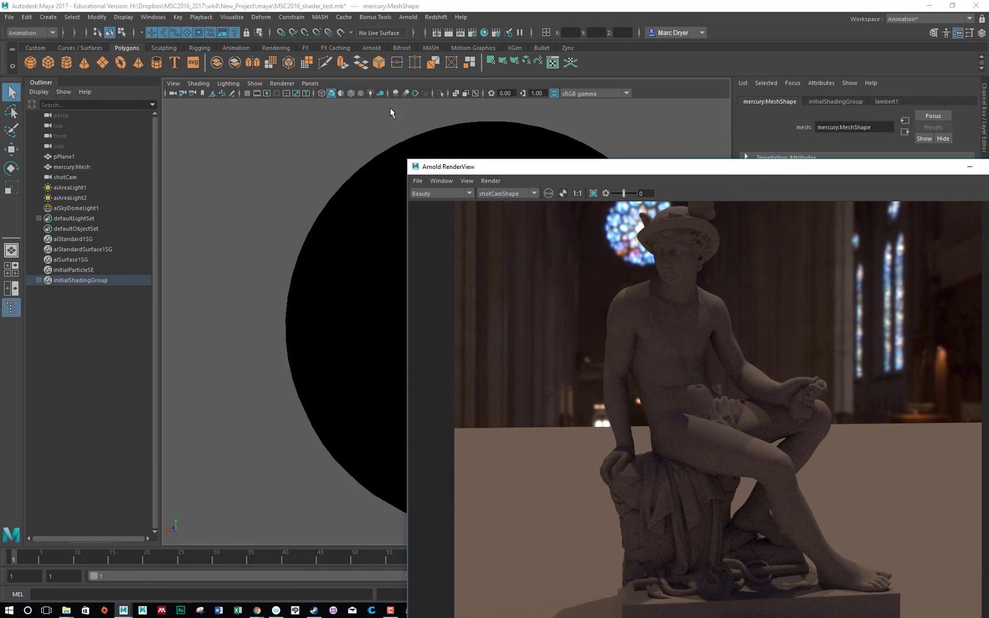
click(310, 83)
mouse_move(366, 93)
click(401, 113)
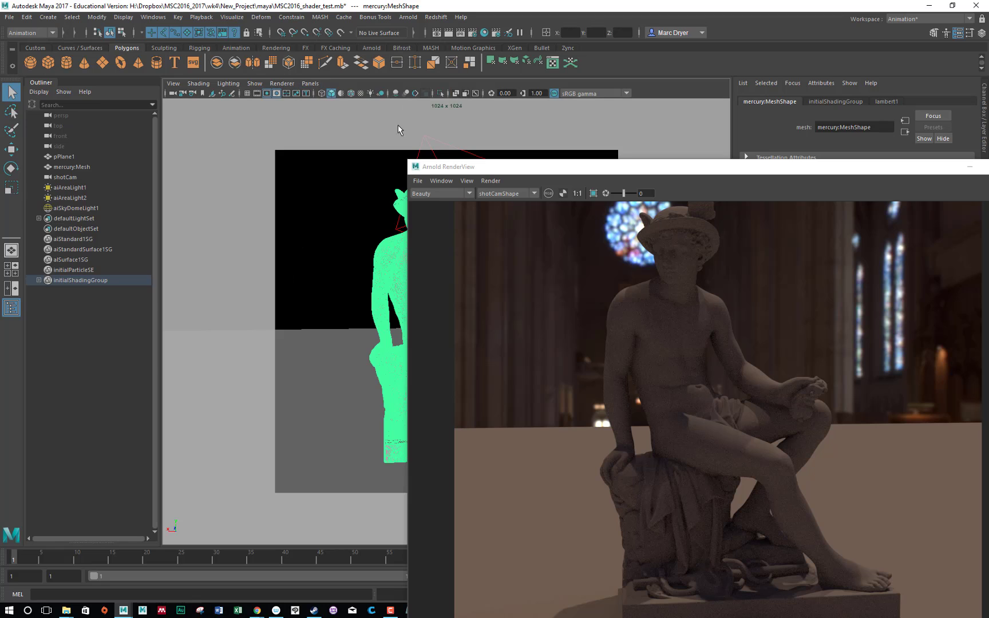
alt+drag(367, 261, 310, 338)
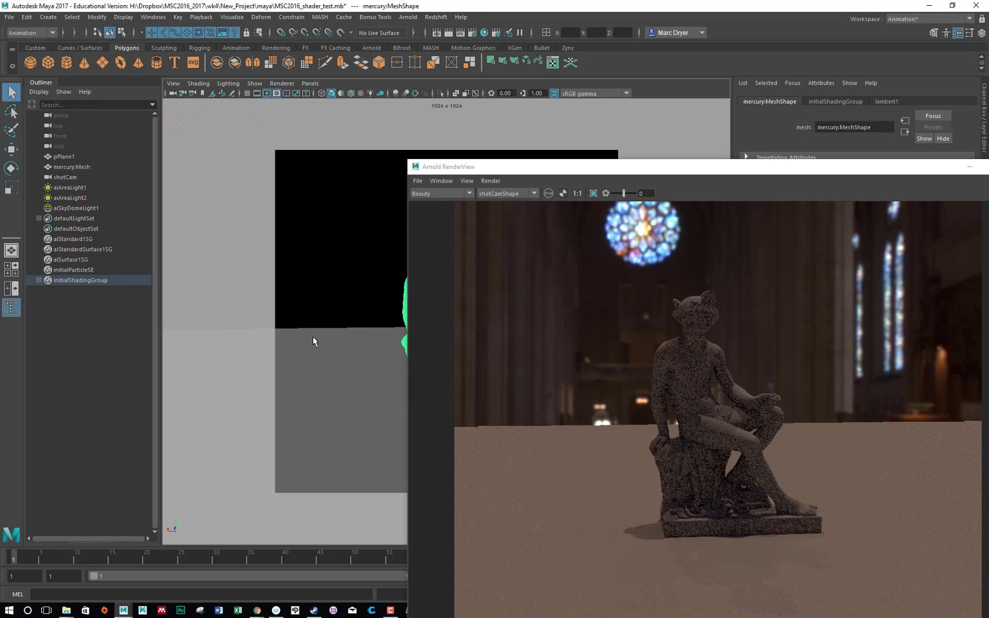
drag(676, 168, 385, 161)
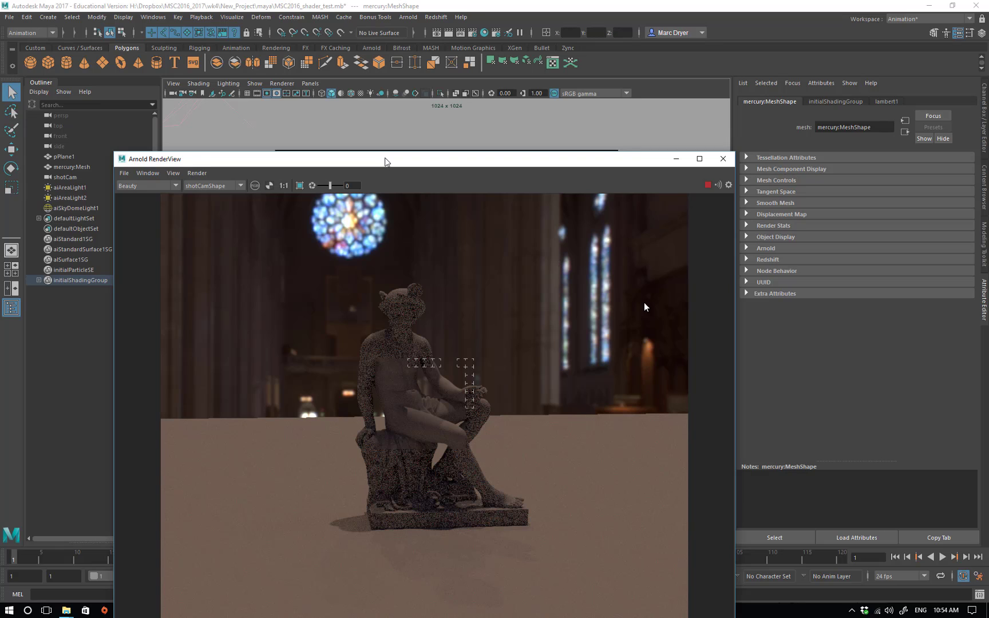
drag(386, 162, 422, 161)
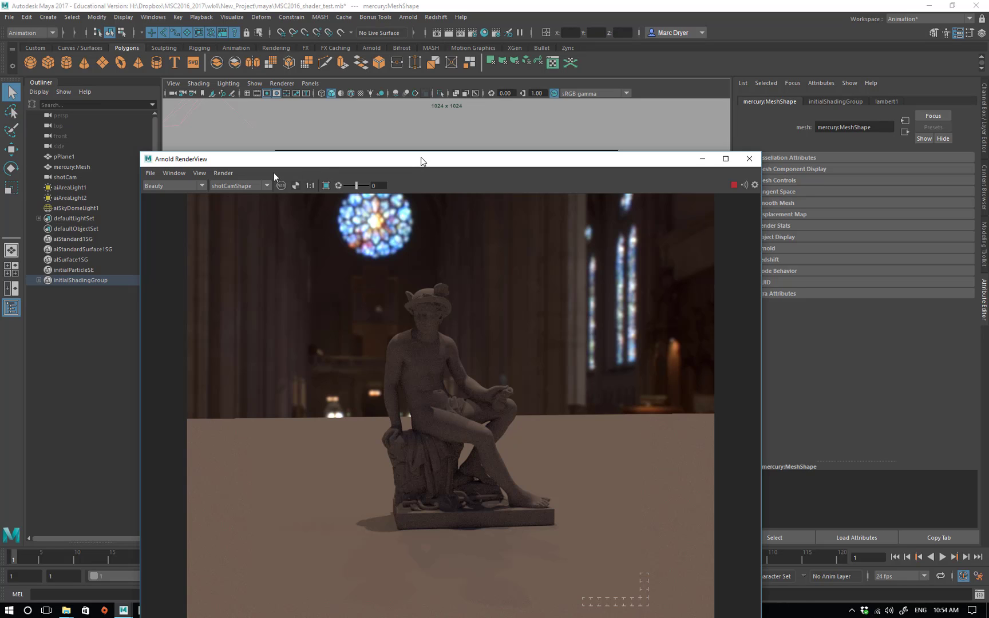
drag(487, 162, 403, 139)
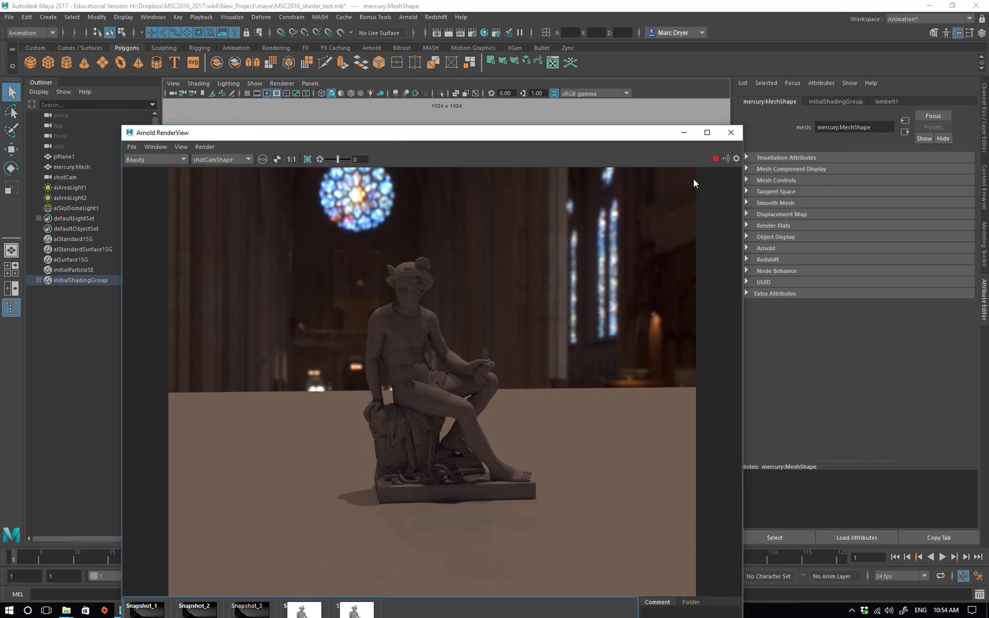
Stop the interactive Arnold render and save the scene.
click(715, 158)
click(10, 17)
click(40, 57)
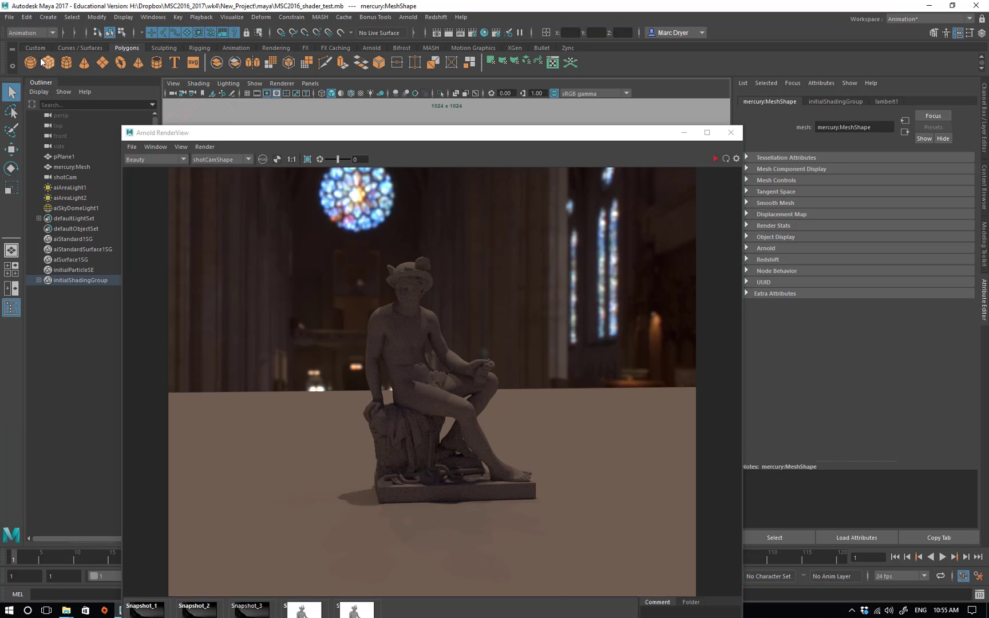
Hide the ground plane pPlane1 and restart the interactive Arnold render.
drag(422, 136, 369, 55)
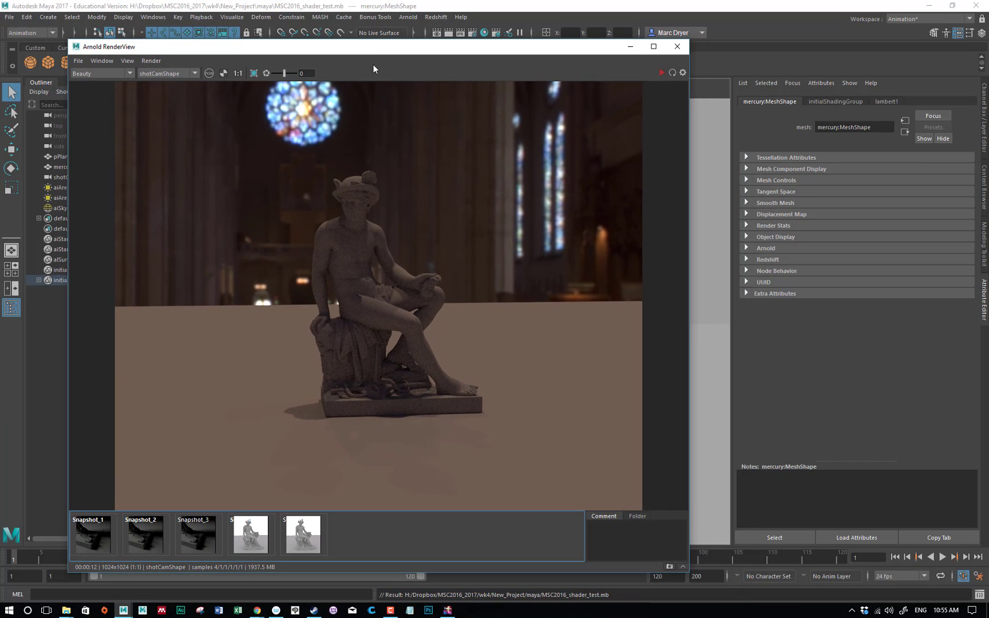
click(715, 444)
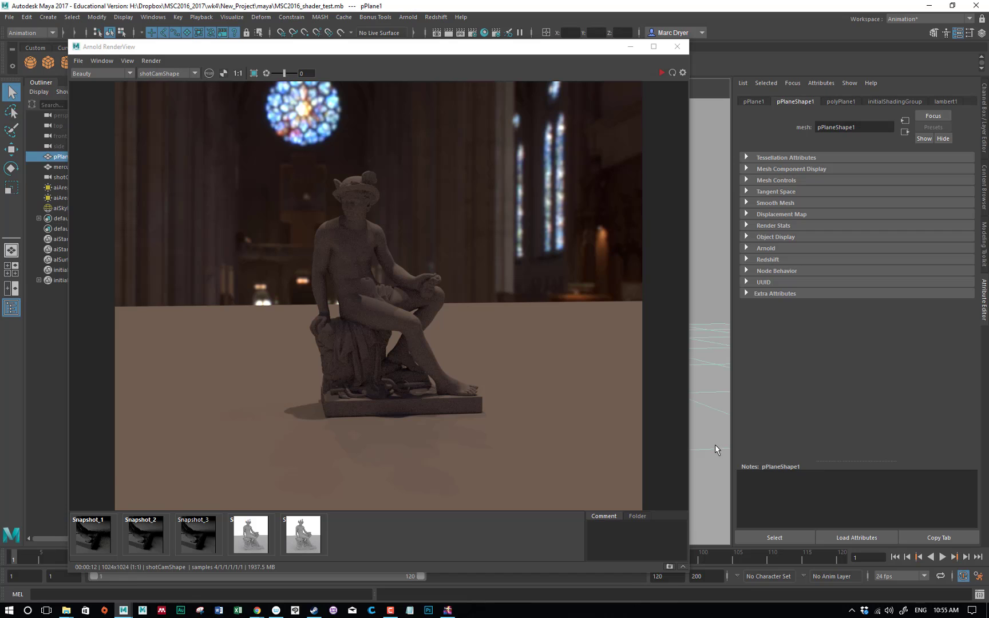
key(ctrl+h)
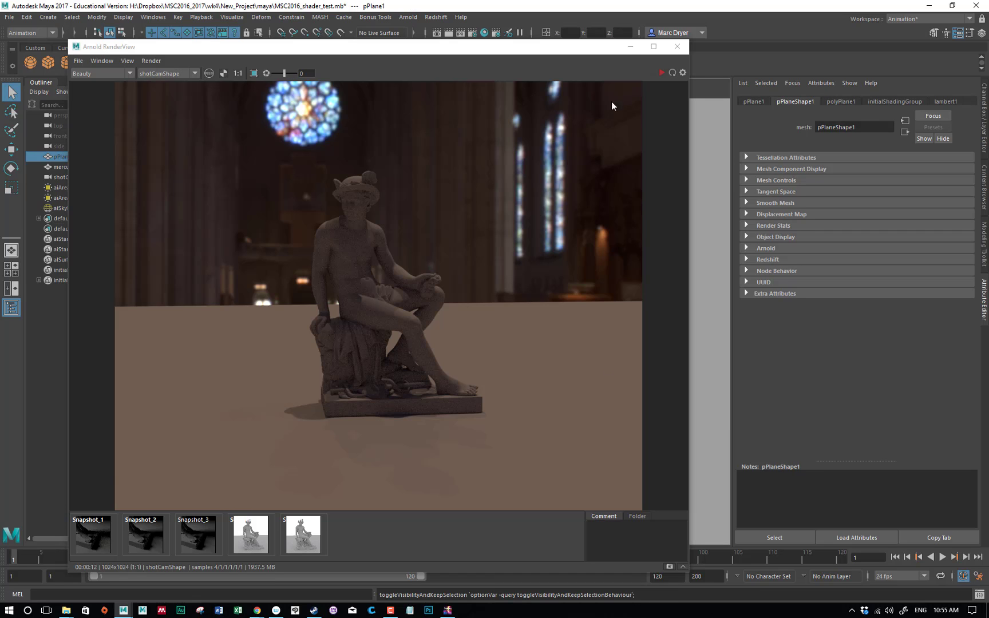
click(660, 72)
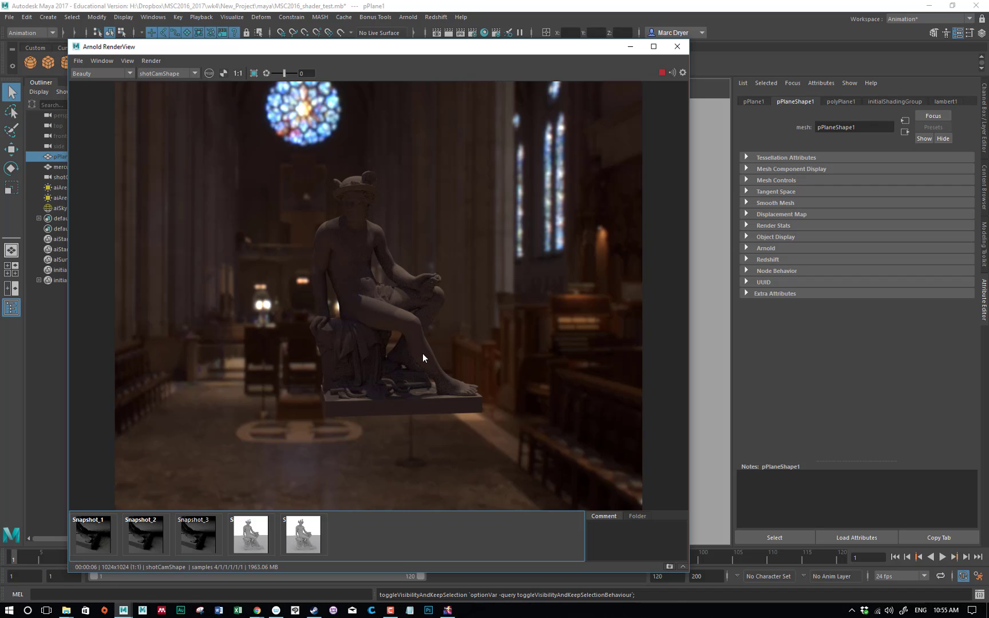
Delete the two area lights, aiAreaLight1 and aiAreaLight2, from the scene.
drag(326, 50, 559, 134)
click(80, 188)
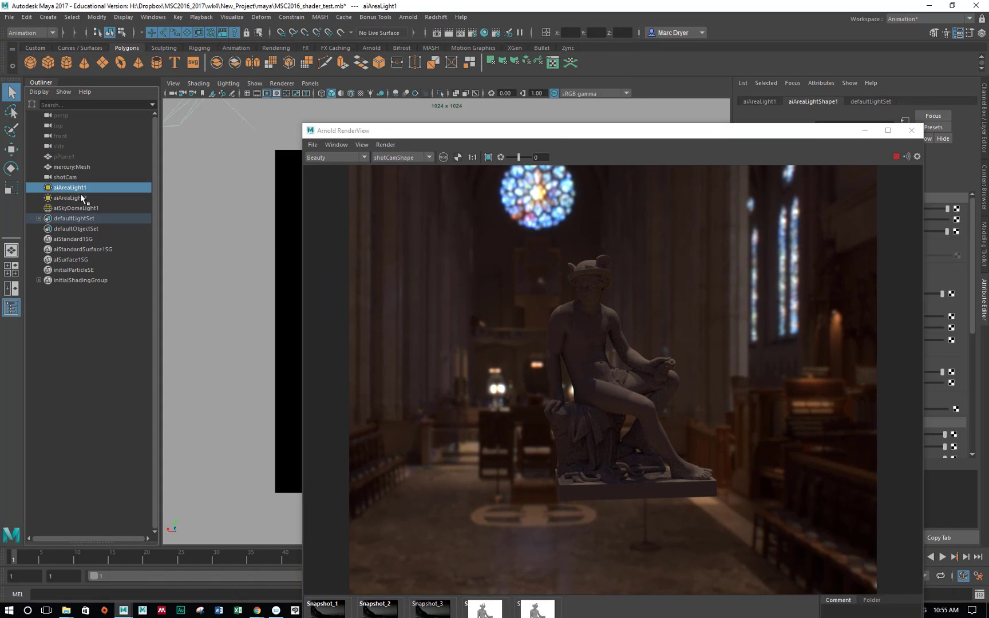
ctrl+click(81, 198)
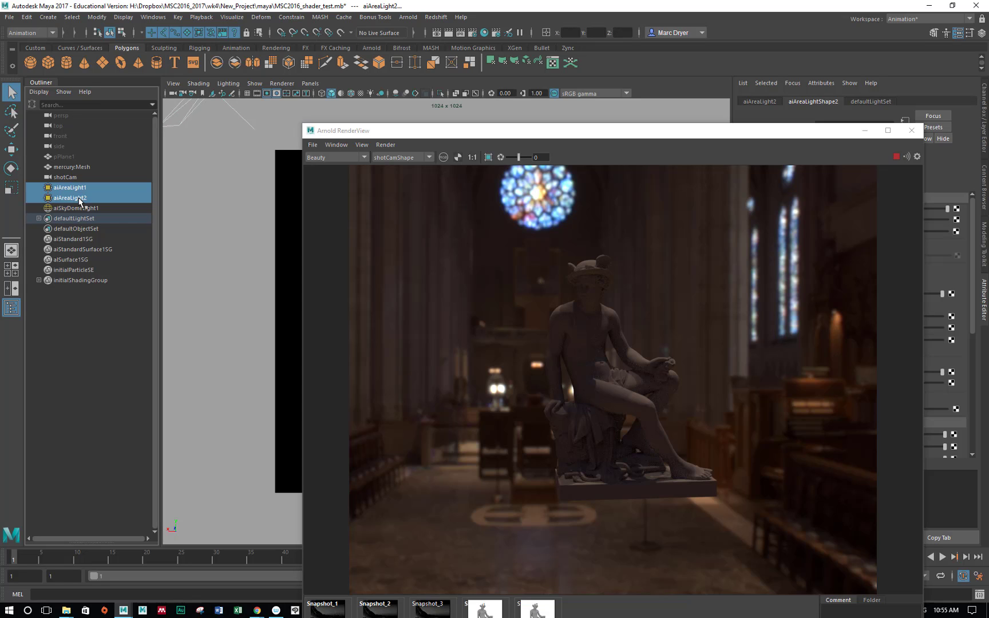
key(Delete)
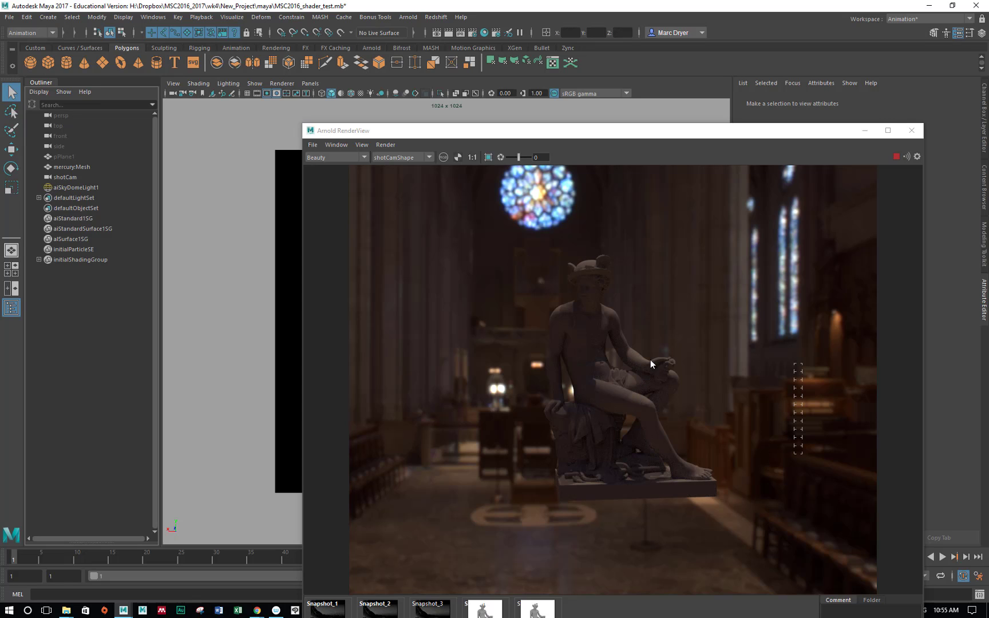
Select the skydome light and rotate it about its vertical axis until the wooden chairs lie behind the statue in the render.
drag(585, 135, 310, 128)
drag(680, 268, 704, 312)
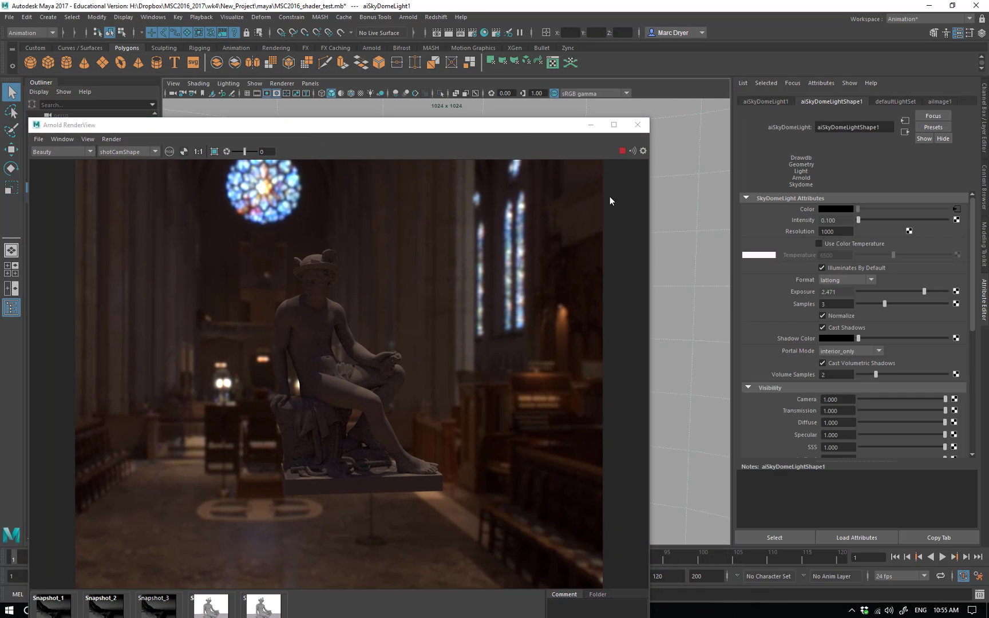
drag(520, 132, 241, 178)
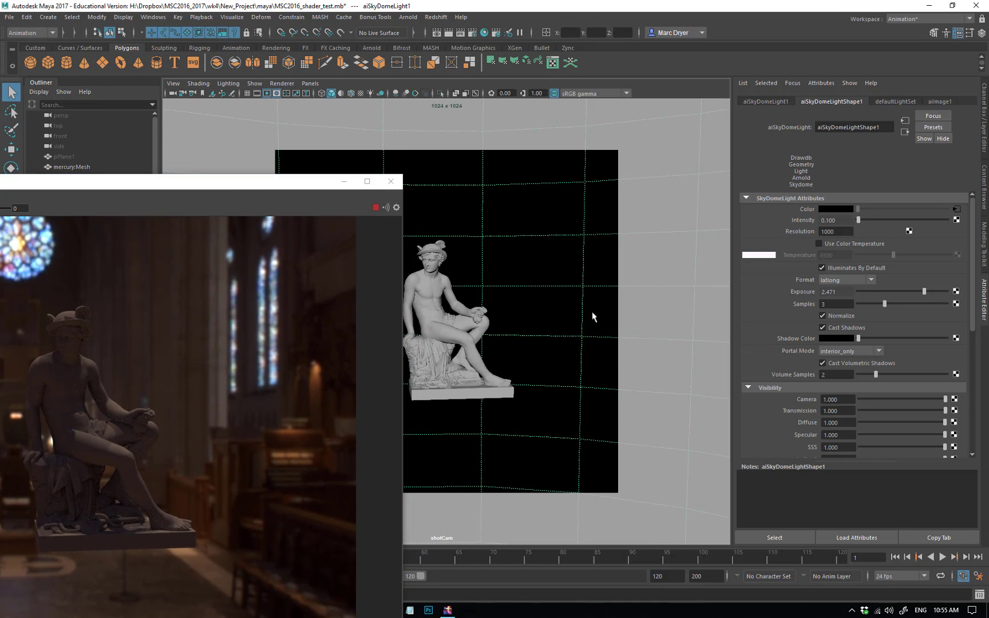
key(e)
drag(224, 193, 240, 92)
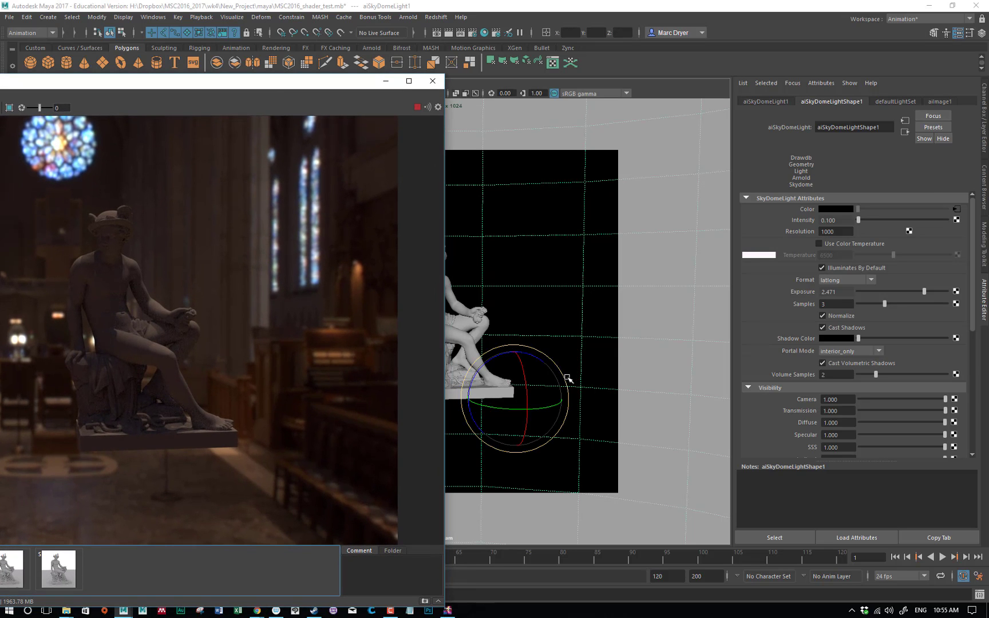
click(486, 407)
drag(485, 408, 565, 410)
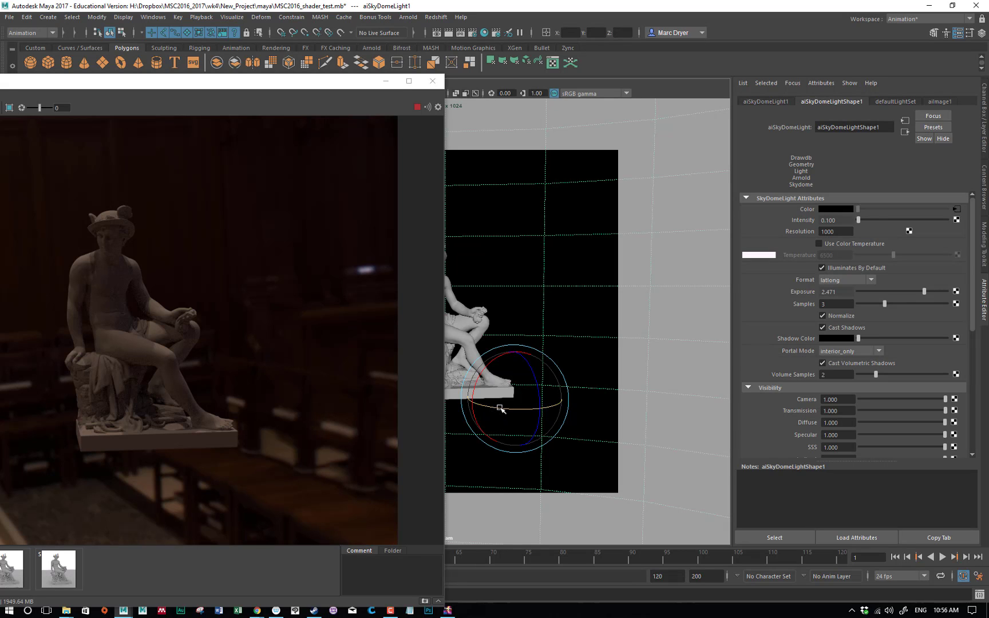
drag(499, 408, 528, 409)
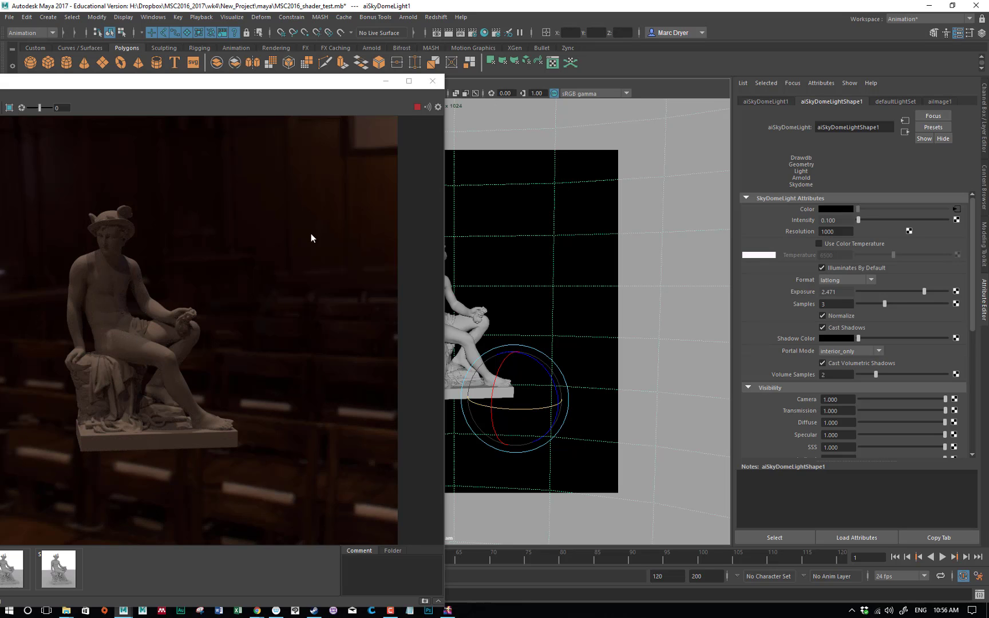
drag(239, 86, 449, 104)
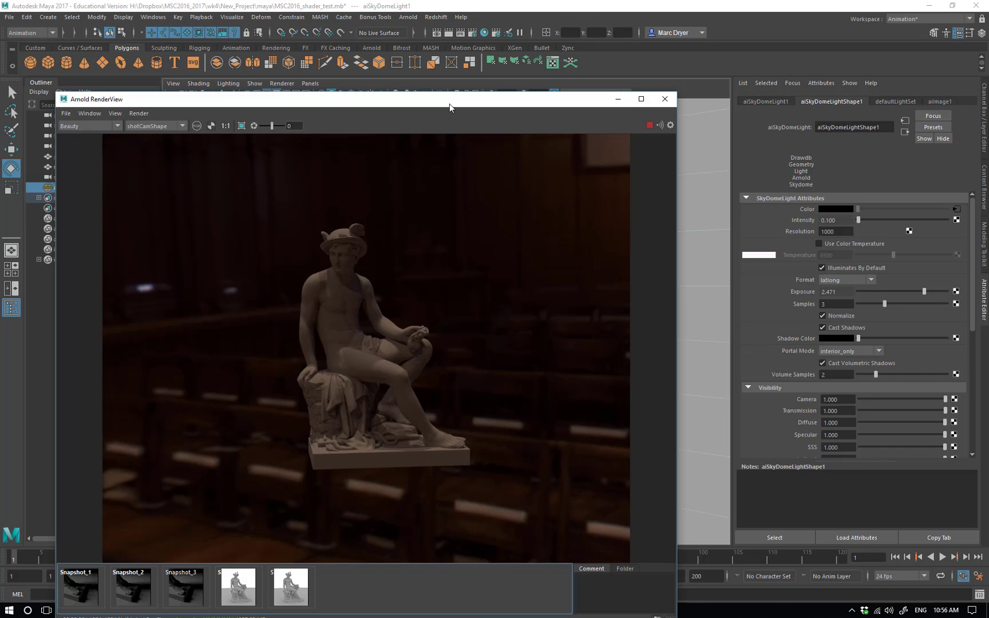
drag(473, 102, 500, 58)
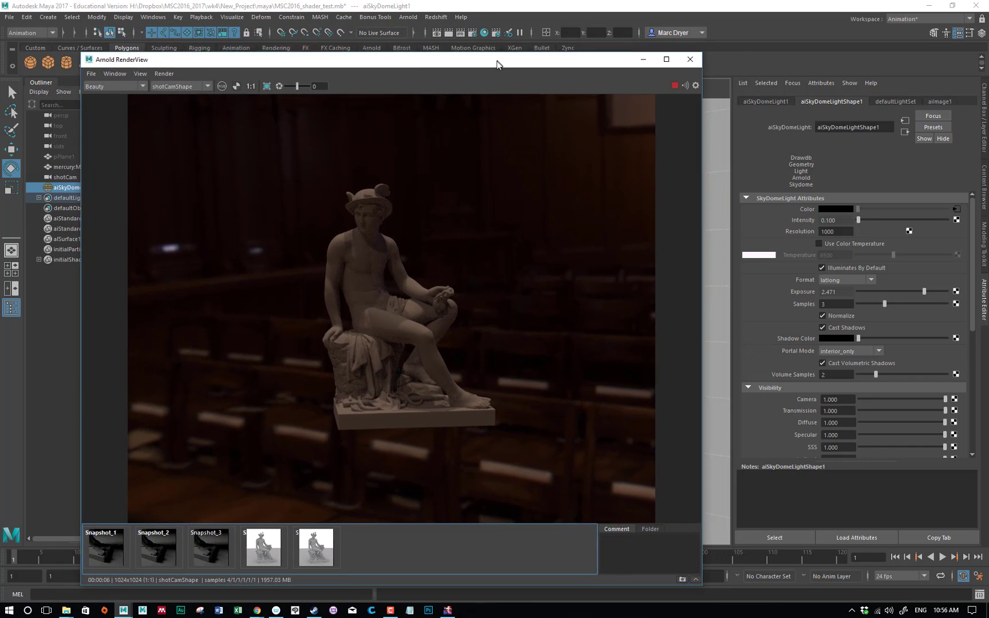
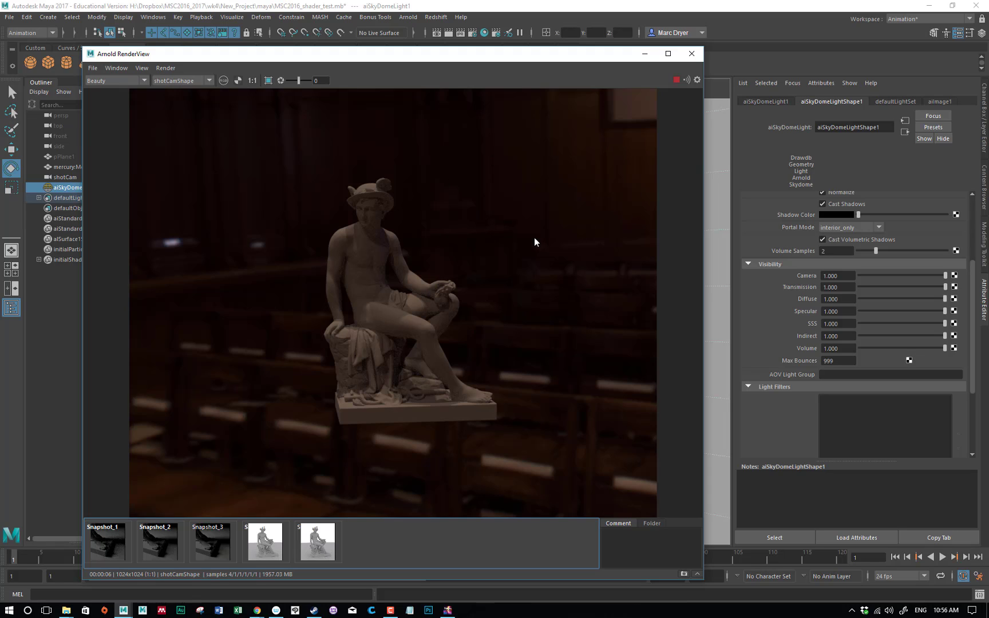
Set the skydome light's Camera visibility to 0, checking the render's alpha channel before and after the change.
click(238, 80)
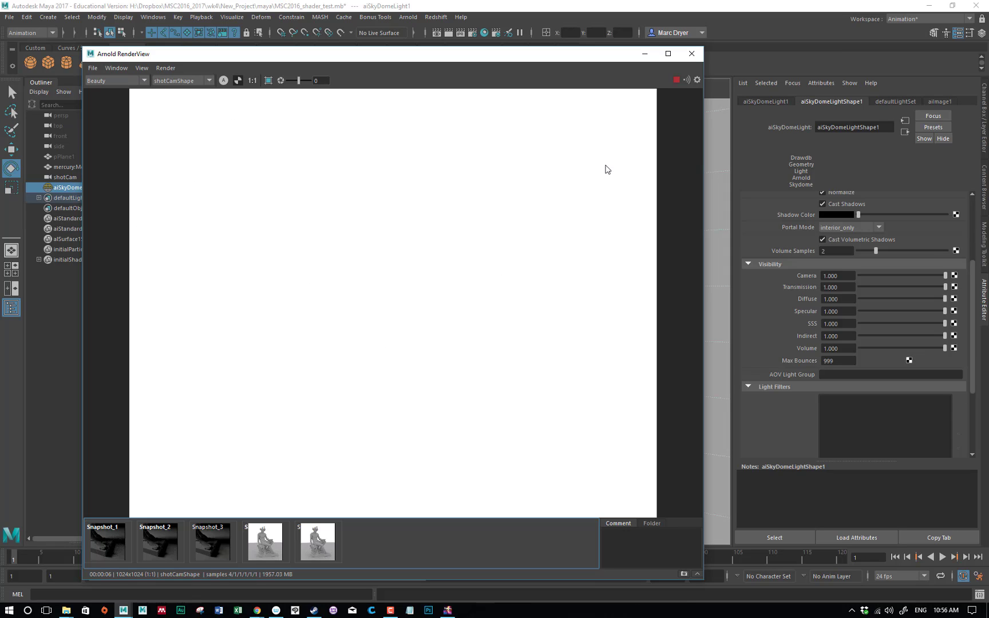
click(237, 81)
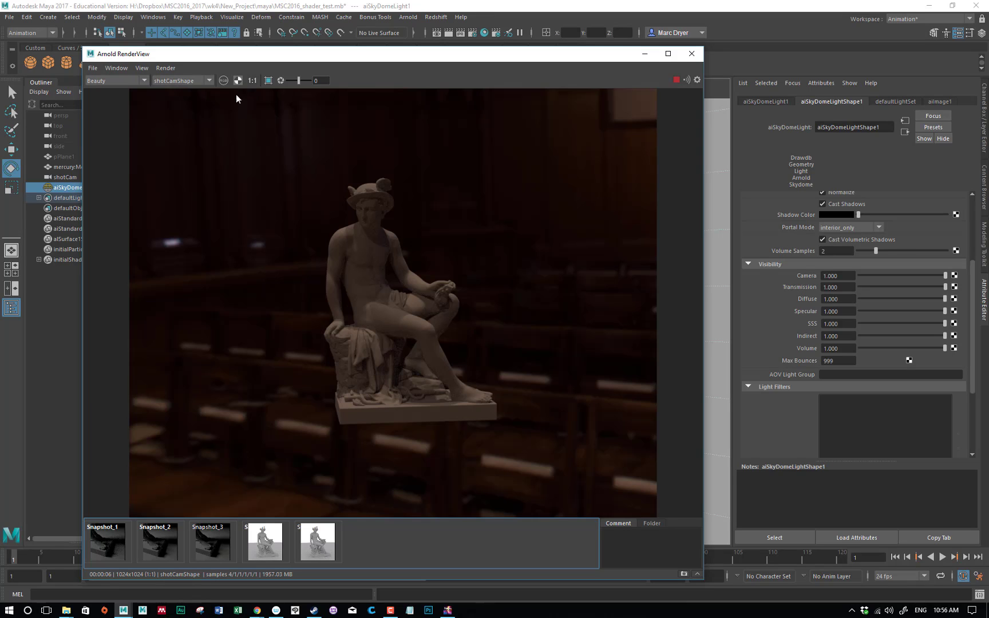
drag(944, 276, 853, 279)
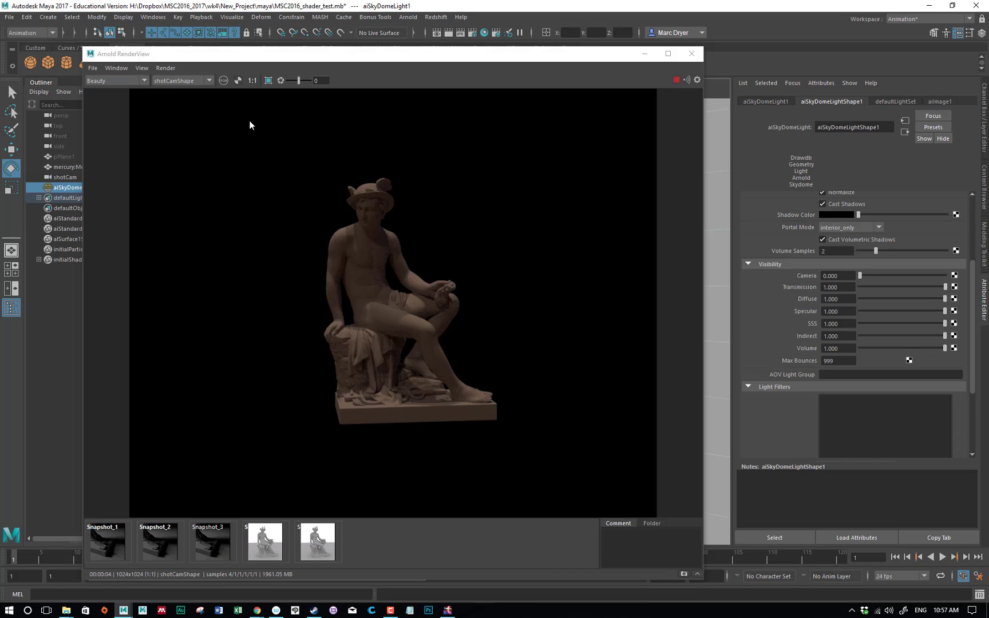
click(224, 80)
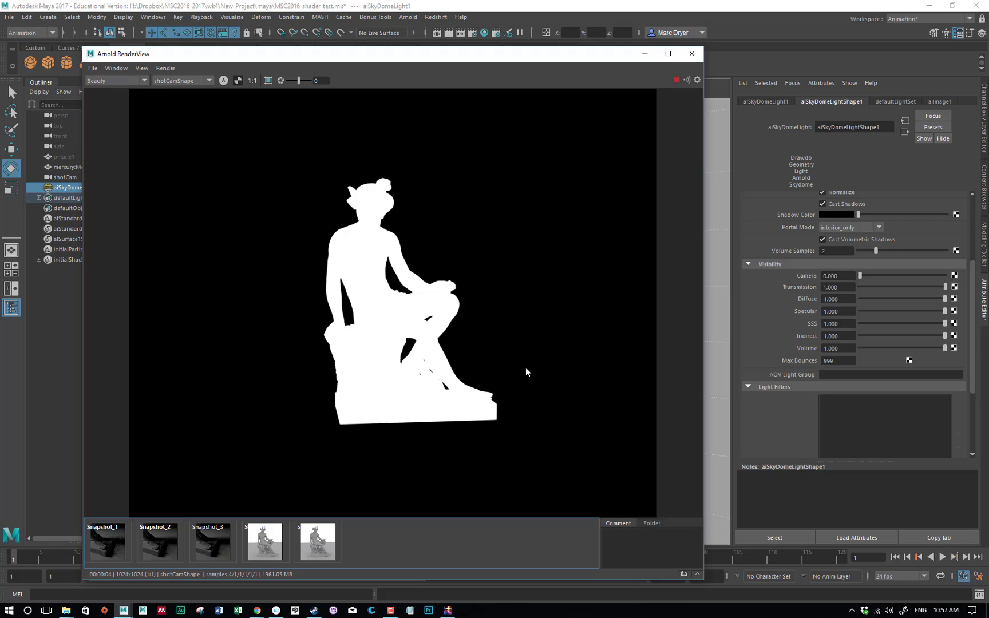
click(237, 81)
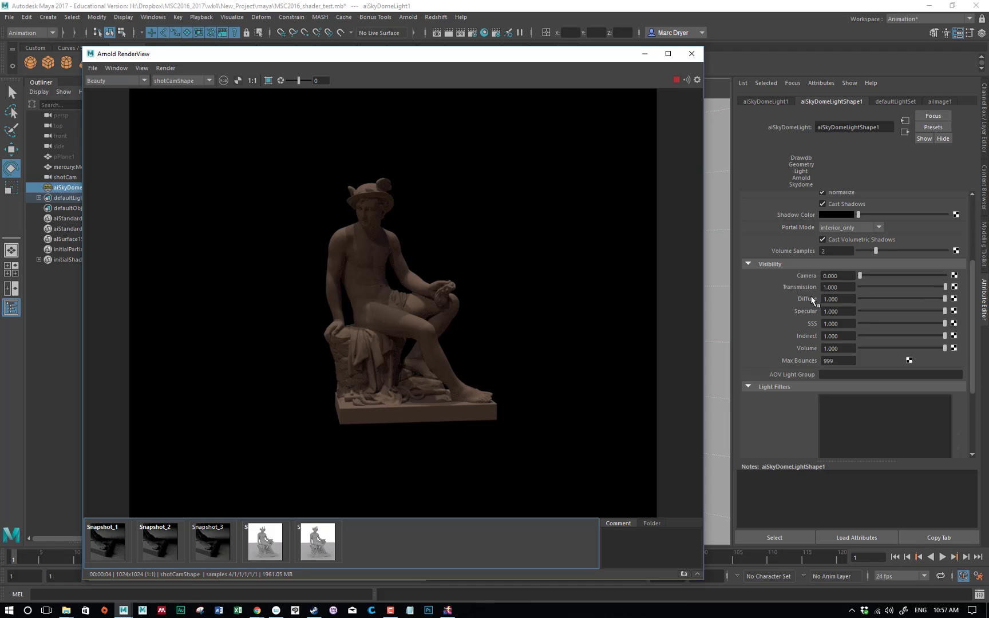
Try the skydome light's Diffuse visibility at 0 and undo that change.
drag(945, 299, 831, 296)
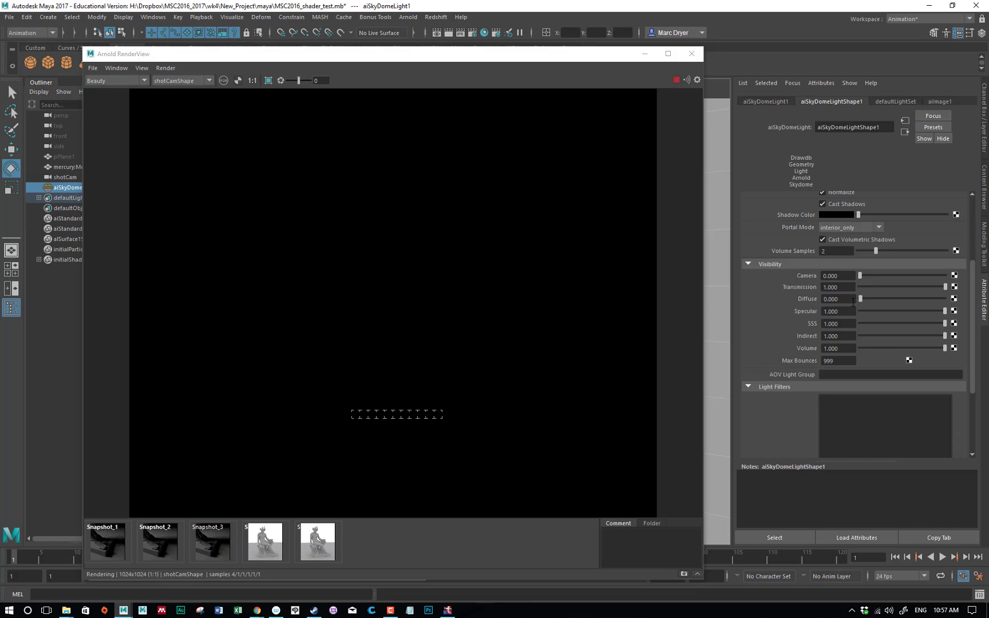
key(ctrl+z)
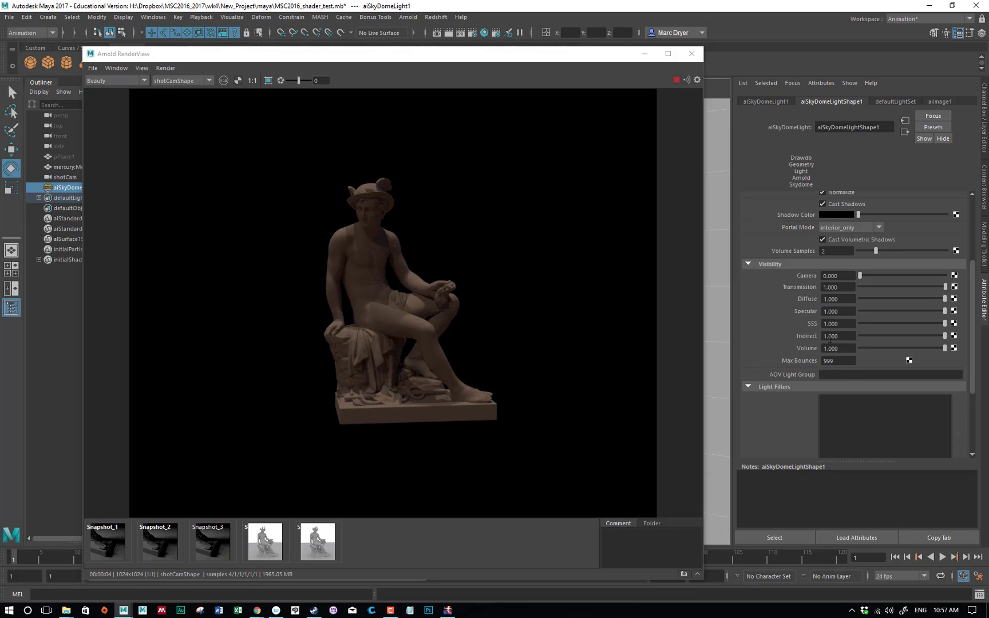
Set the skydome light's SSS visibility to 0, keeping the render visible beside its attributes.
click(844, 325)
drag(603, 58, 433, 78)
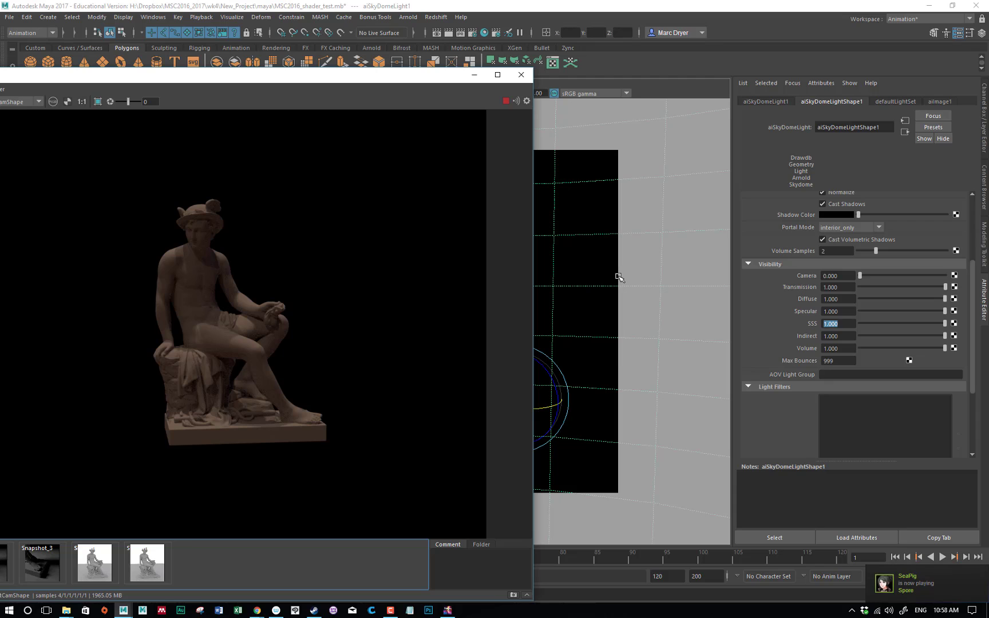
drag(287, 86, 430, 77)
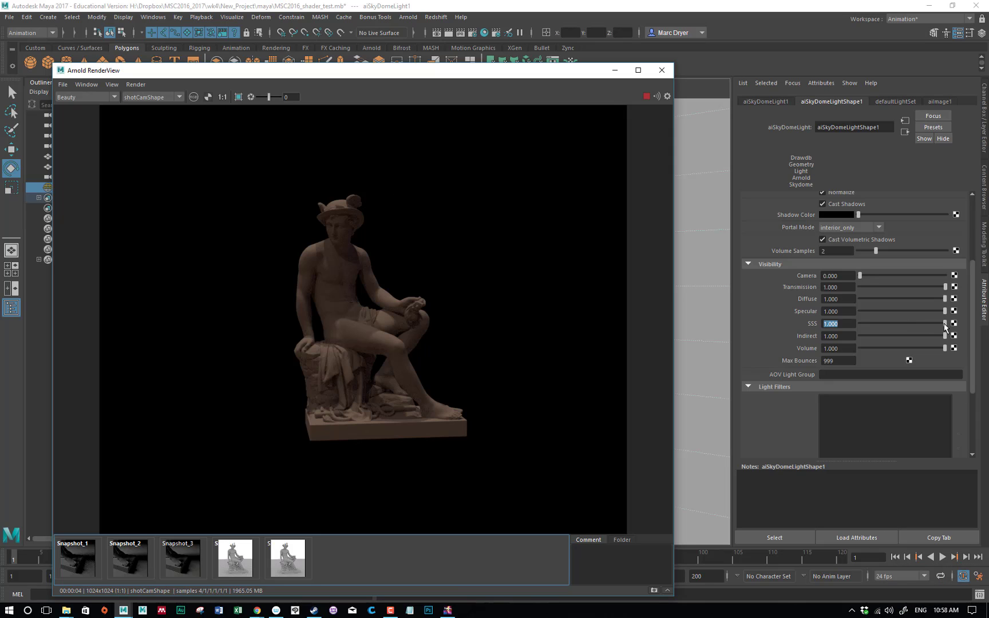
drag(945, 326, 858, 325)
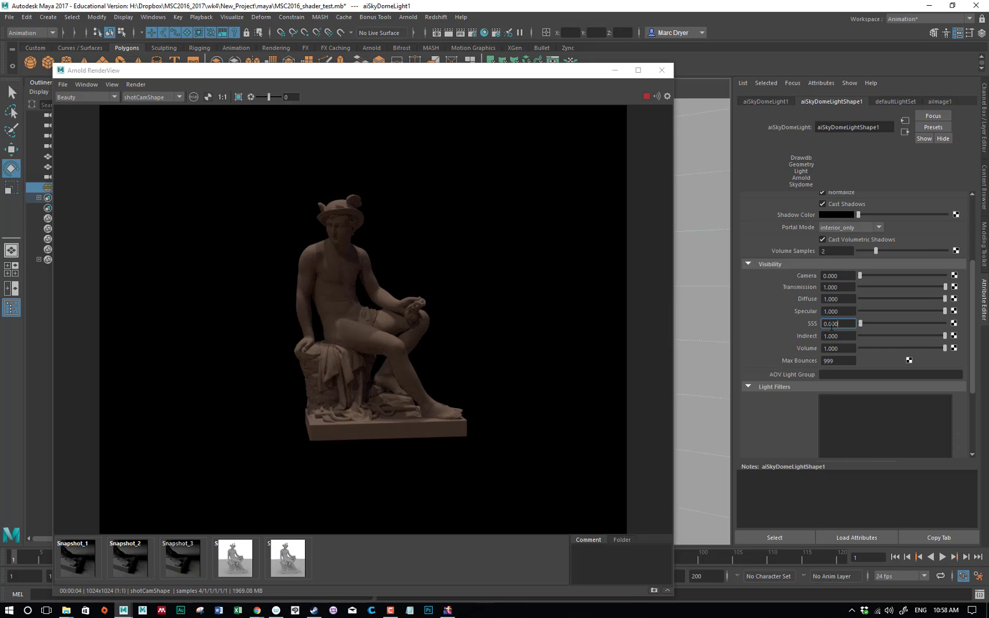
Change the skydome light's Format to mirrored_ball and set its Camera visibility to 1 to show the environment image in the render.
scroll(859, 348, down, 3)
scroll(858, 348, up, 6)
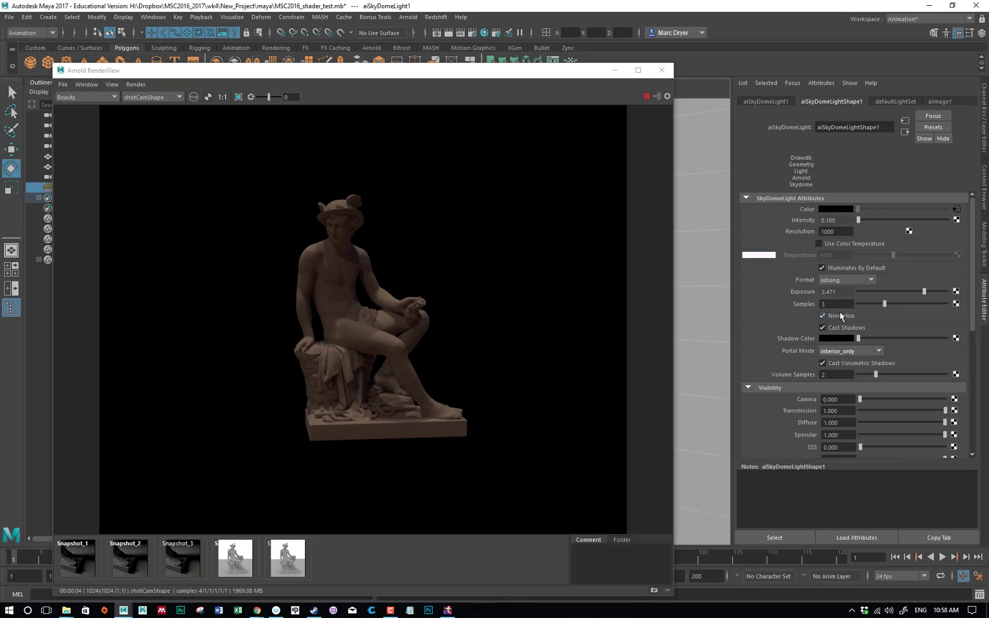
click(841, 280)
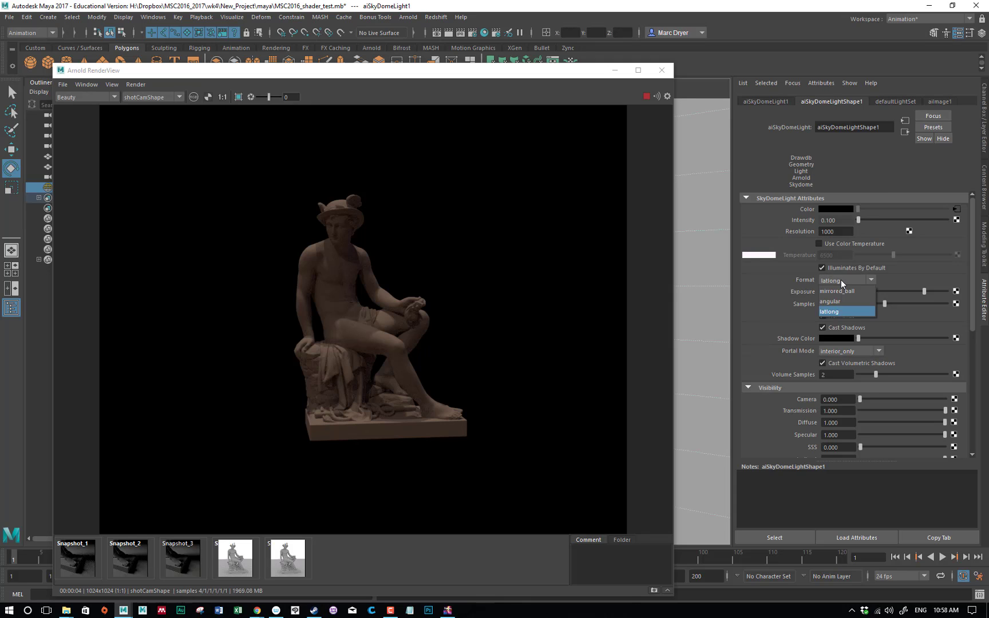
click(842, 291)
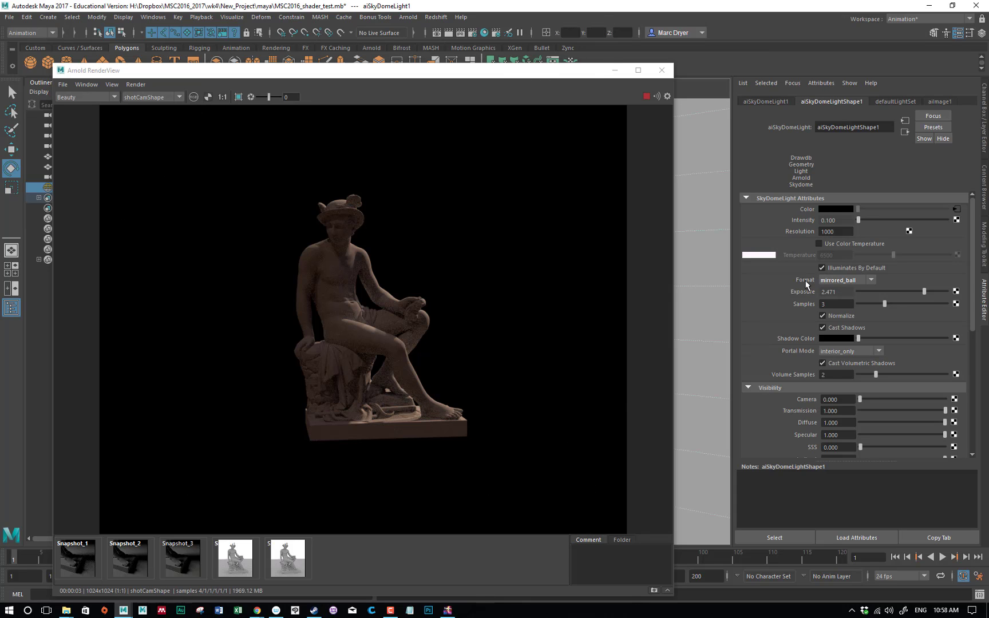
drag(860, 399, 956, 411)
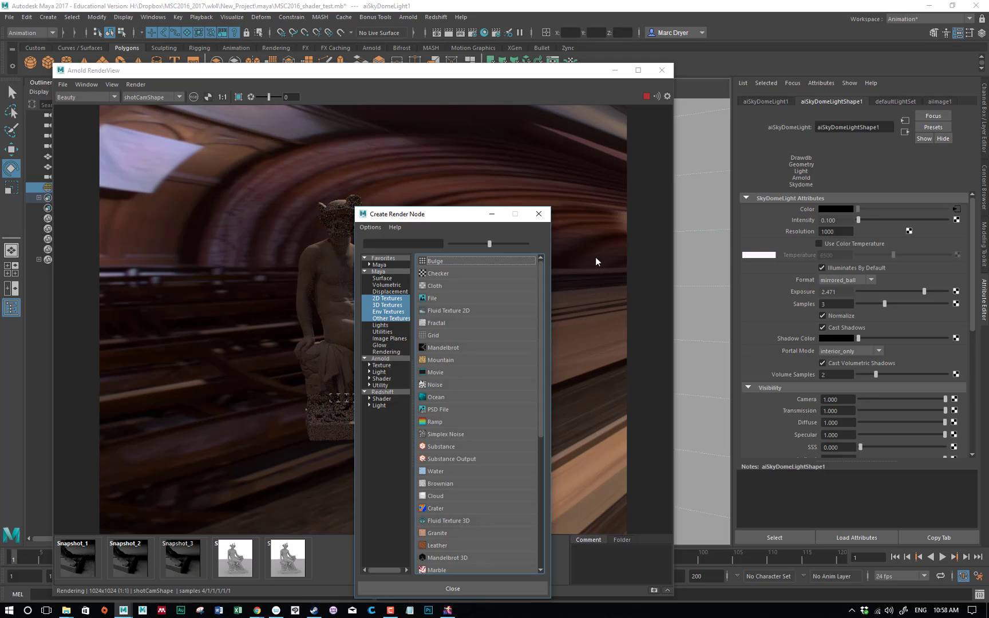
click(540, 214)
Set the skydome light's Format back to latlong.
click(843, 279)
click(842, 312)
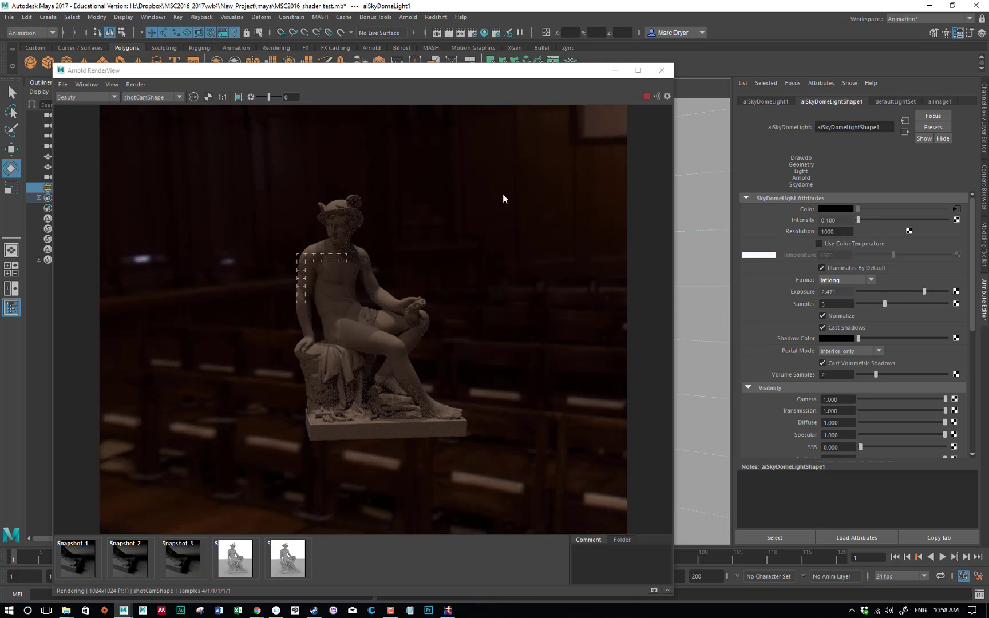
click(845, 280)
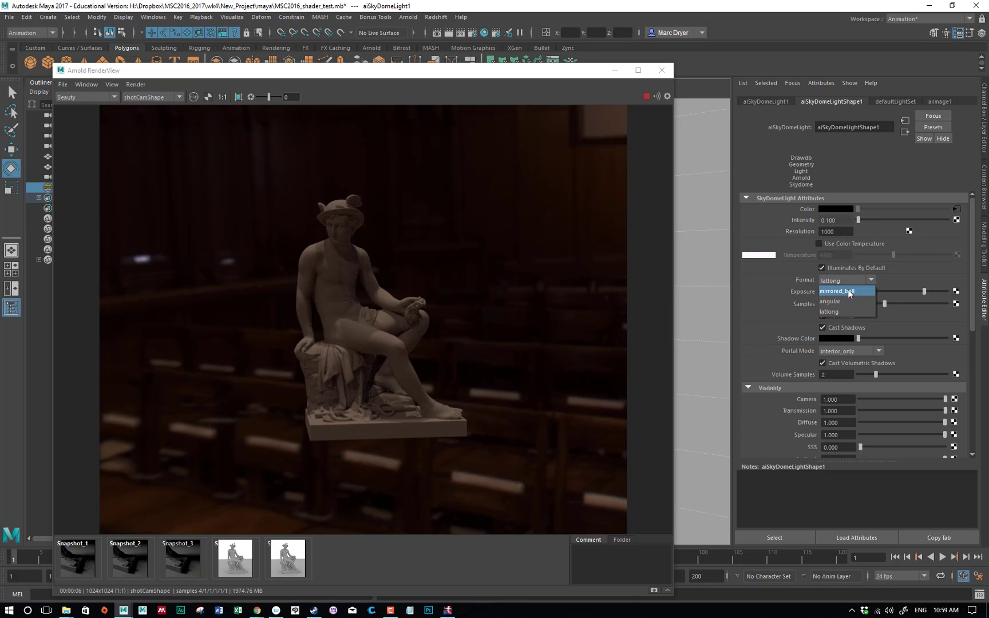
click(770, 284)
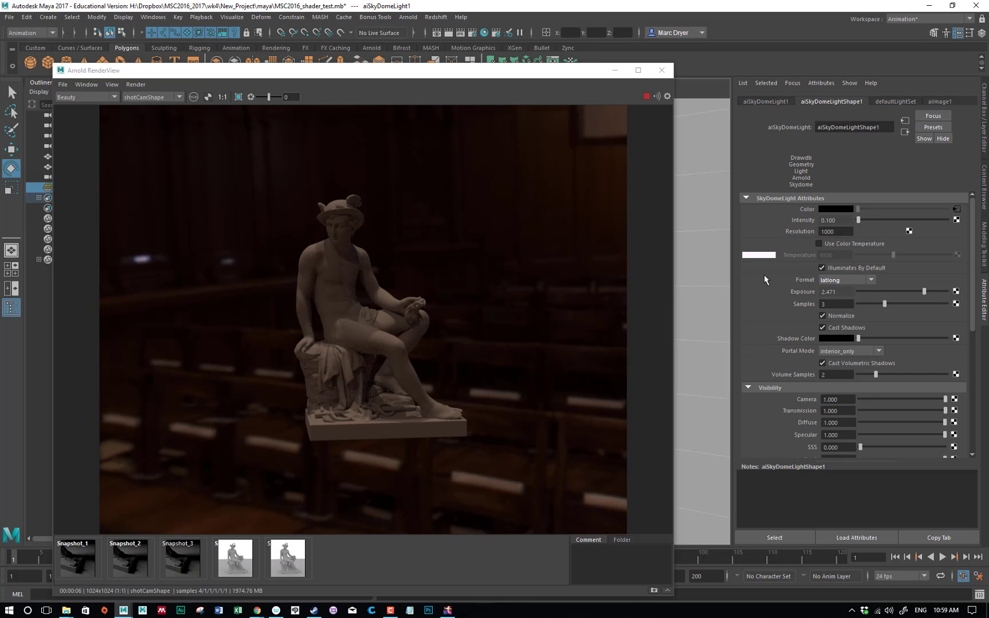
Break the aiImage1 connection on the skydome light's Color and set the Color to pure white.
scroll(830, 301, down, 3)
scroll(830, 301, up, 3)
right_click(808, 212)
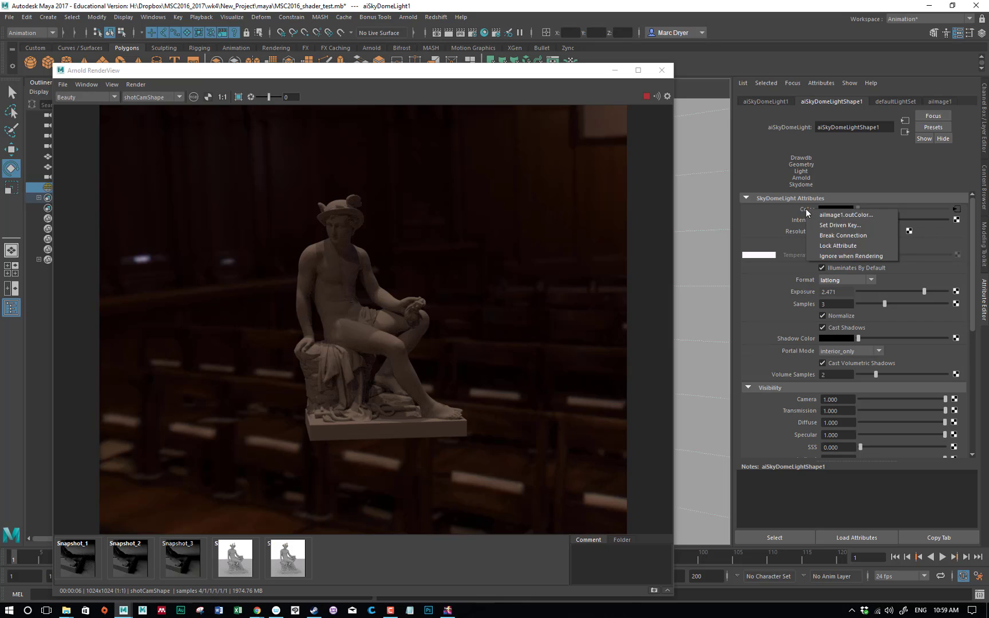
click(947, 251)
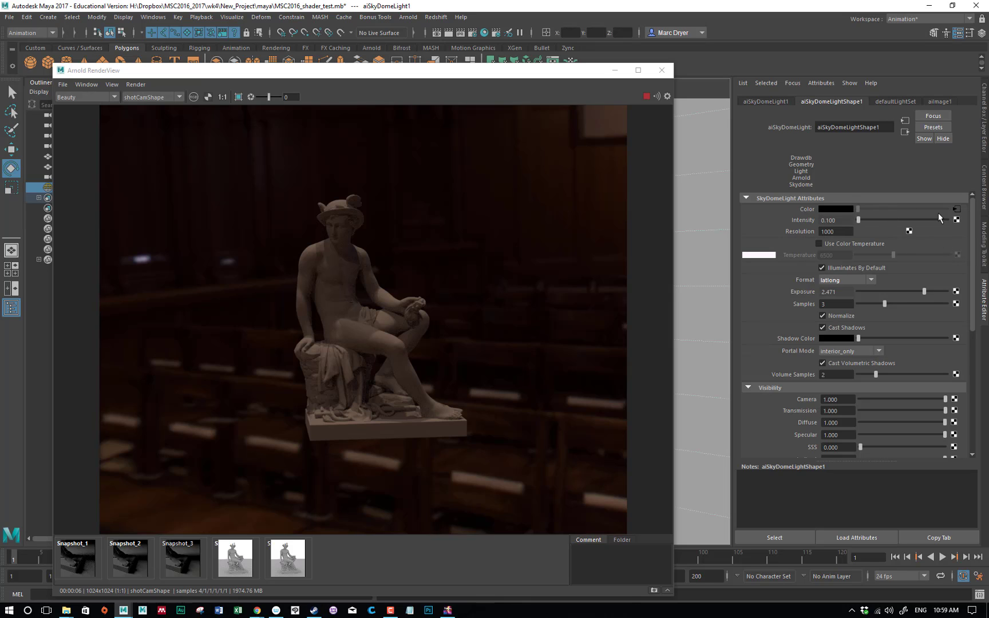
right_click(810, 211)
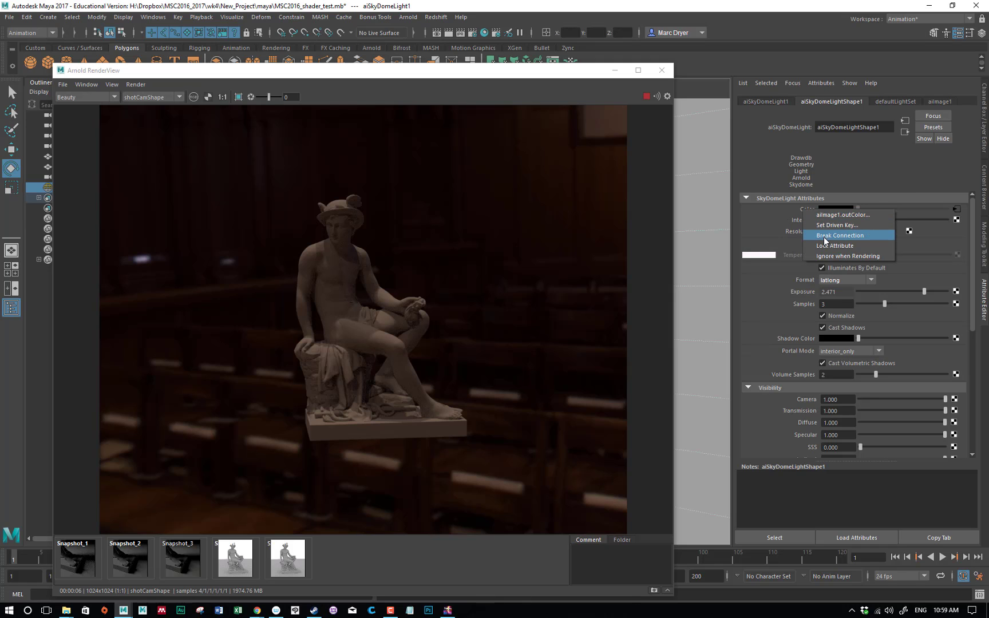
click(824, 237)
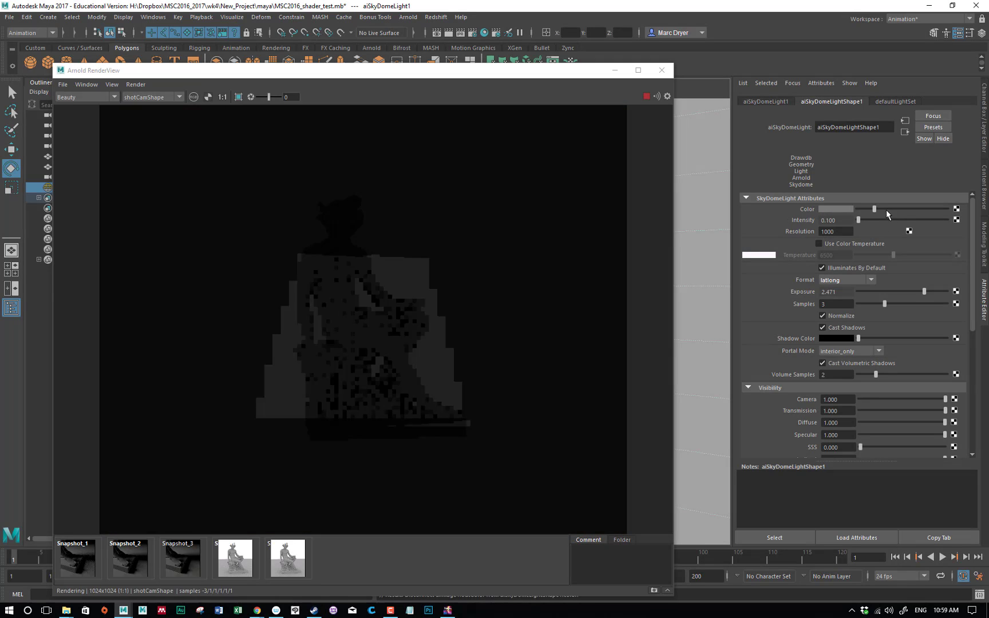
drag(886, 210, 950, 209)
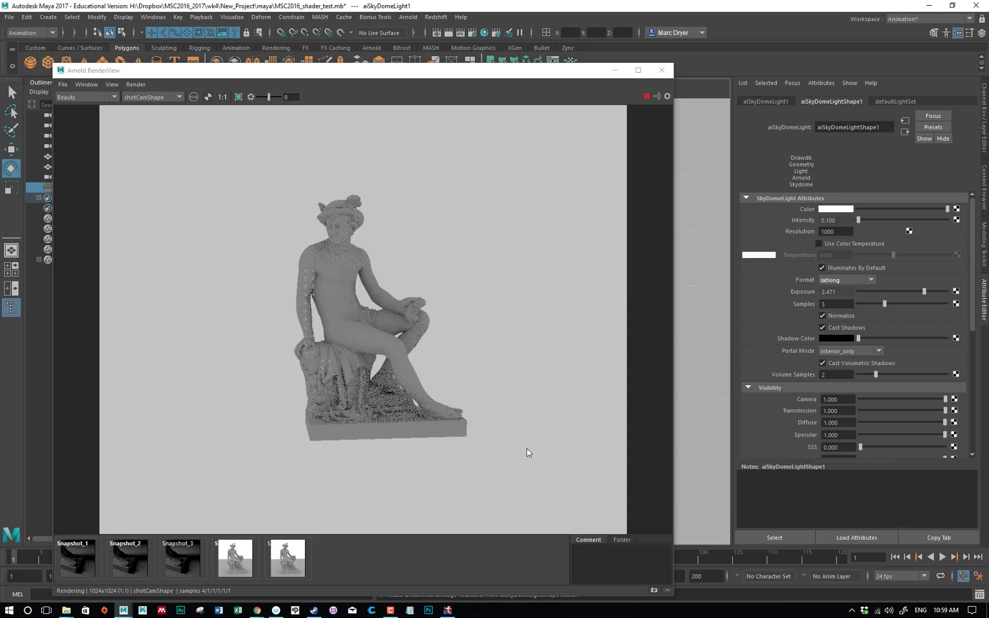